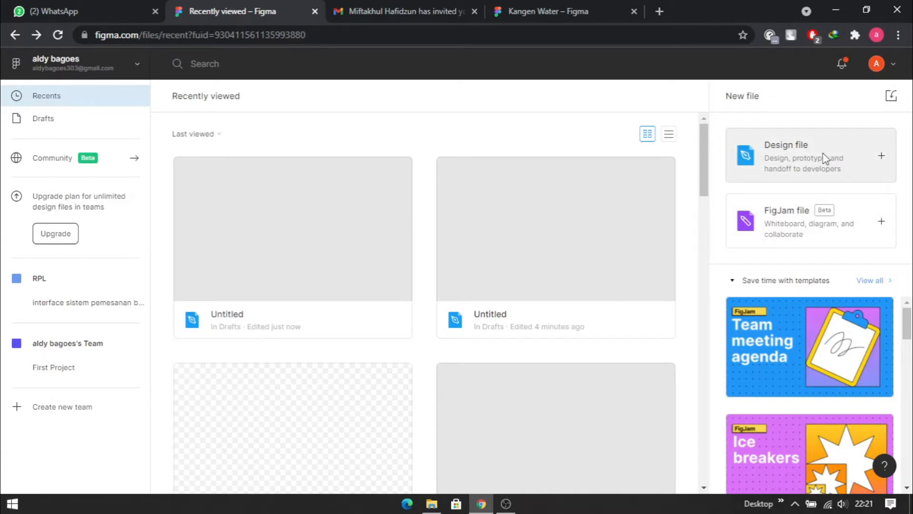
# Create a new design file and name it "Kangen Water".
pyautogui.click(826, 160)
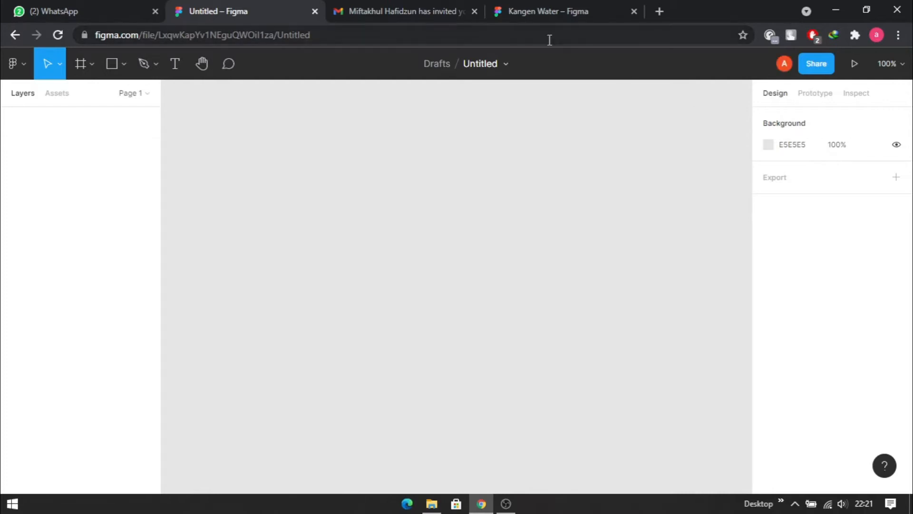
pyautogui.click(485, 64)
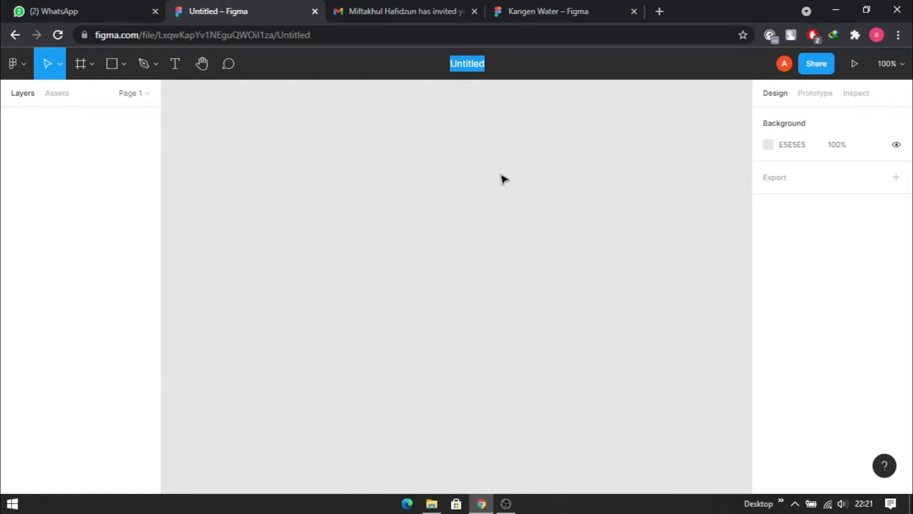
pyautogui.write('Kangen Water')
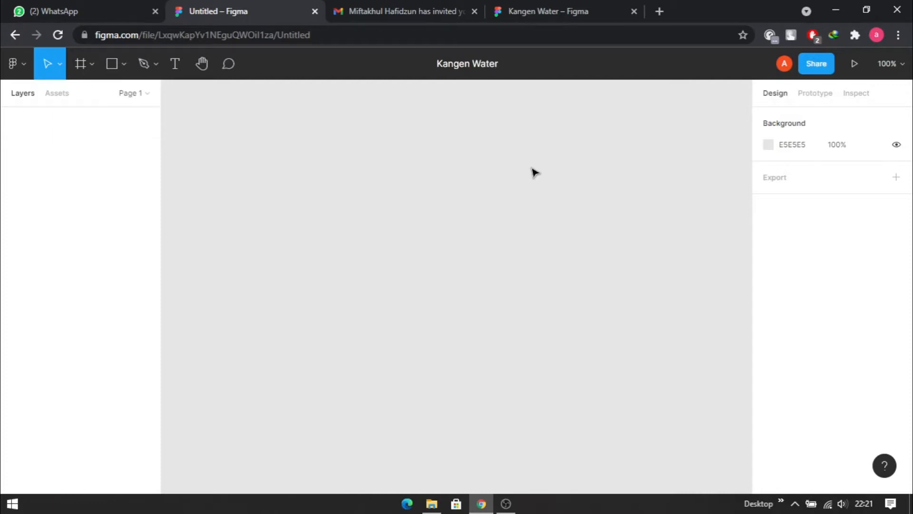
pyautogui.press('Return')
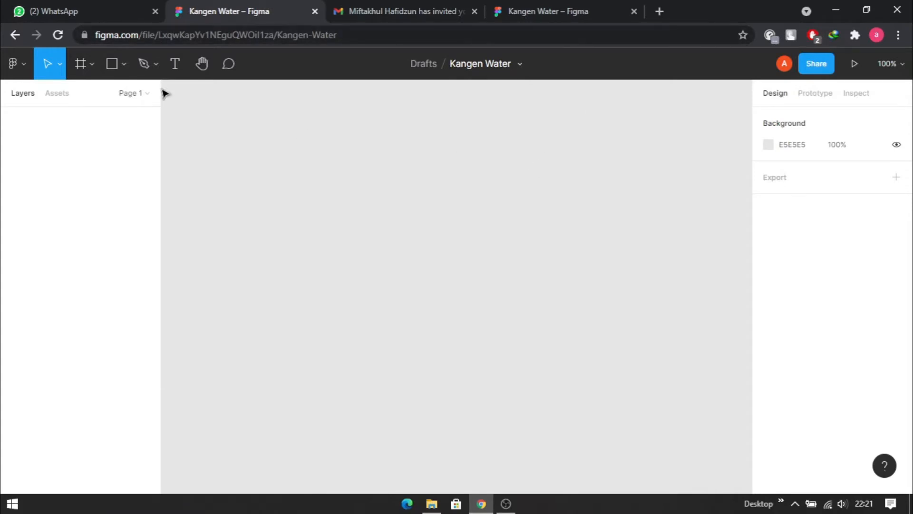
# Add a Slide 16:9 presentation frame of 1920×1080 to the empty canvas.
pyautogui.click(80, 66)
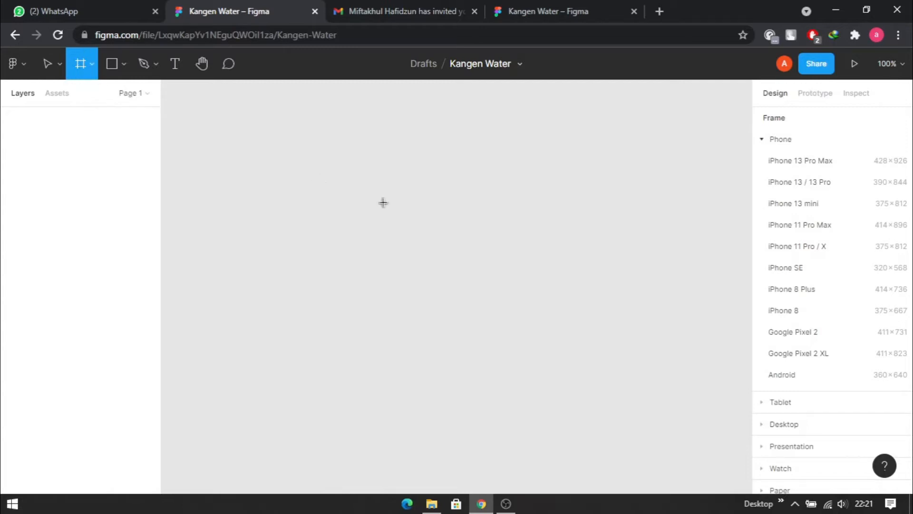
pyautogui.click(789, 446)
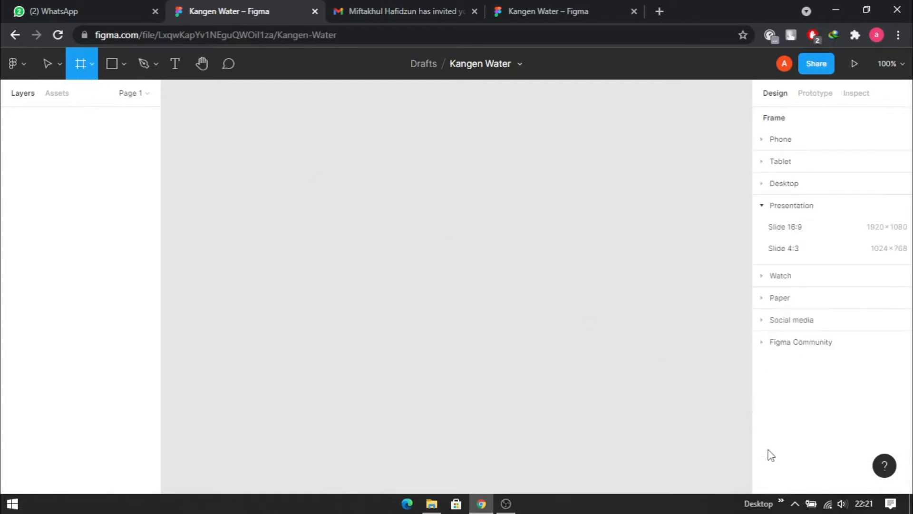
pyautogui.click(786, 228)
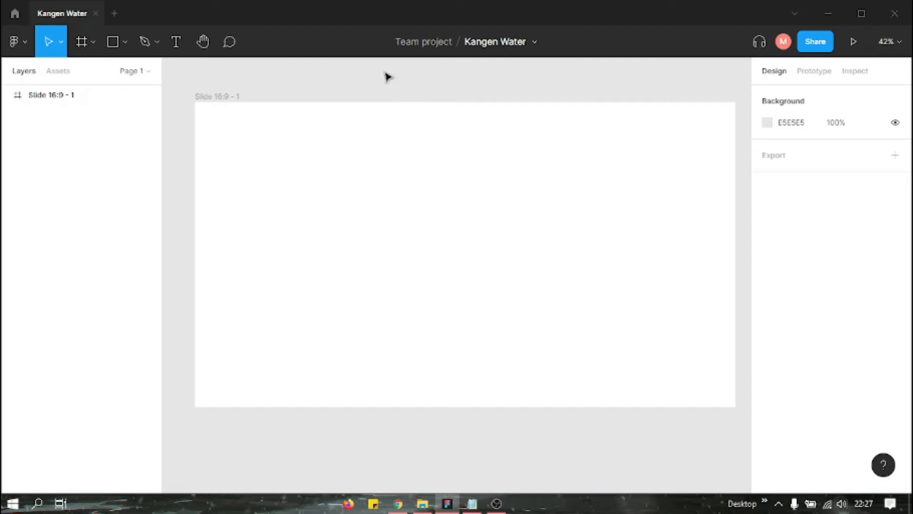
# Draw a 1920×1080 rectangle covering the whole slide frame.
pyautogui.click(118, 45)
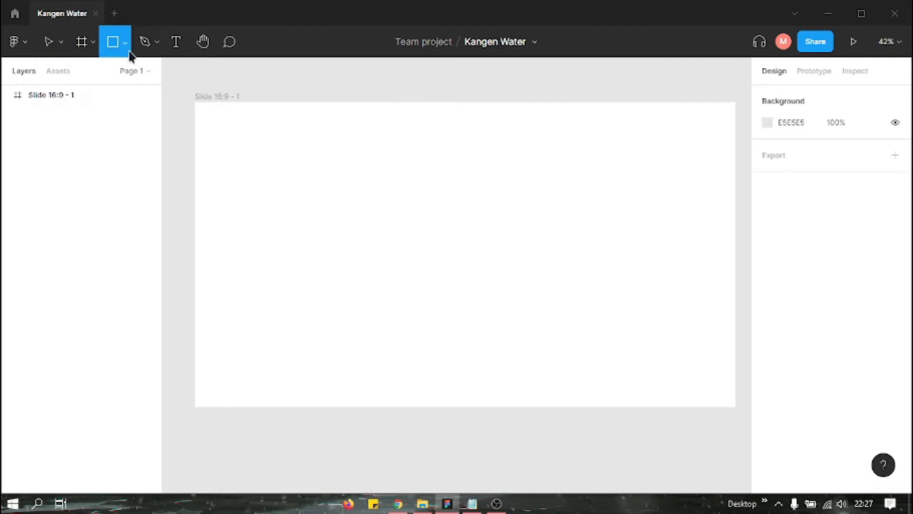
pyautogui.click(126, 50)
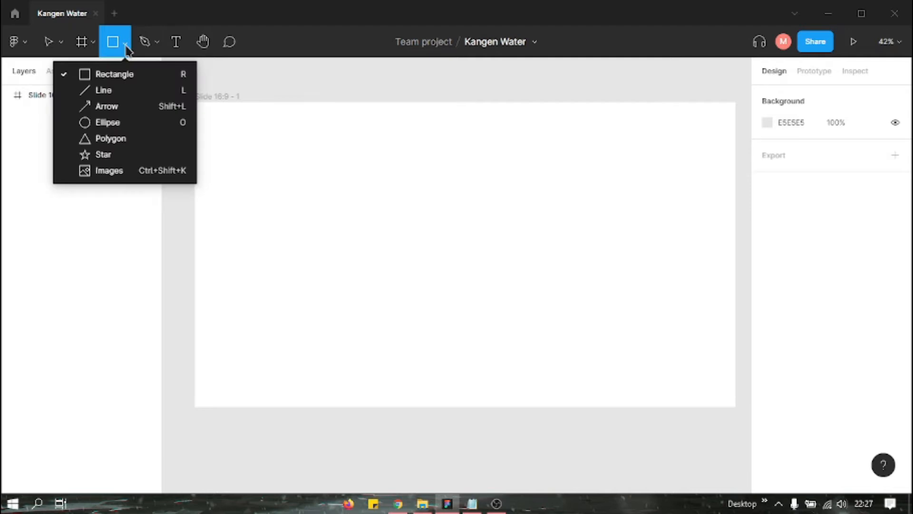
pyautogui.click(105, 76)
pyautogui.moveTo(195, 102); pyautogui.dragTo(735, 408)
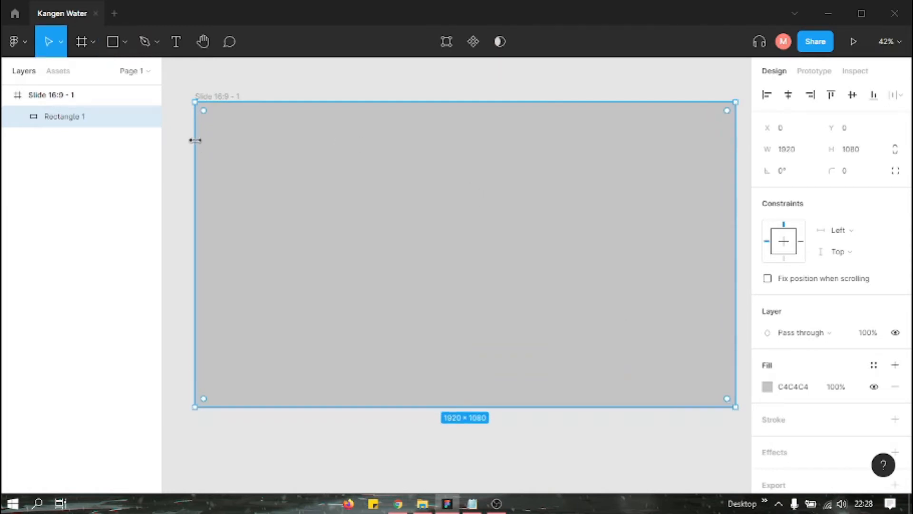
# Place the bgwave image from the assets folder into the full-slide rectangle as its fill.
pyautogui.click(125, 42)
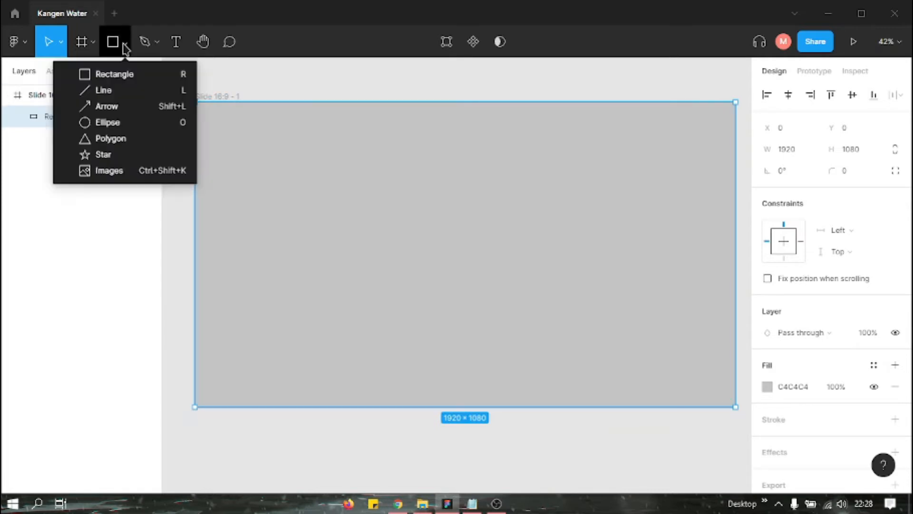
pyautogui.click(114, 172)
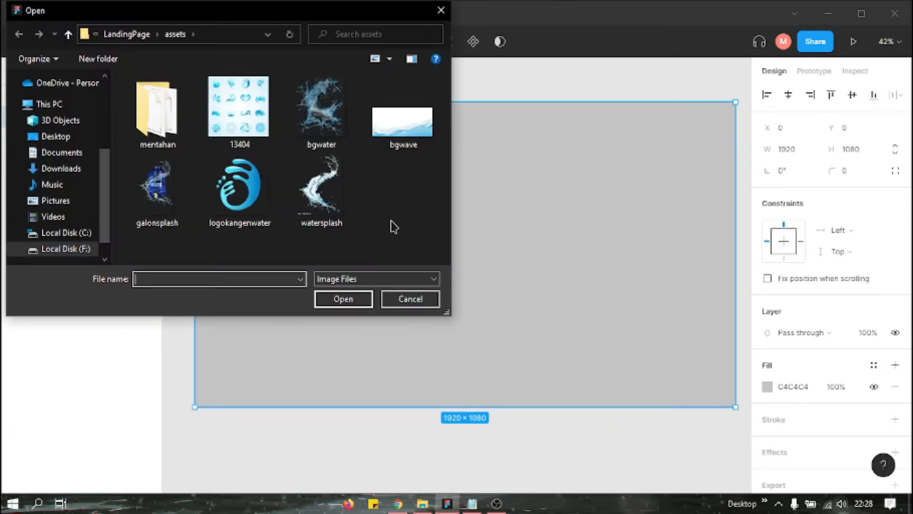
pyautogui.click(411, 121)
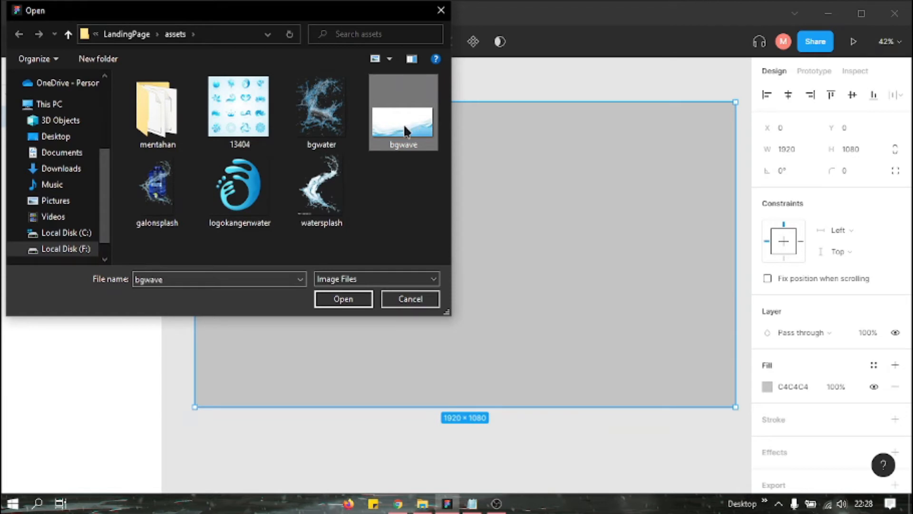
pyautogui.click(350, 303)
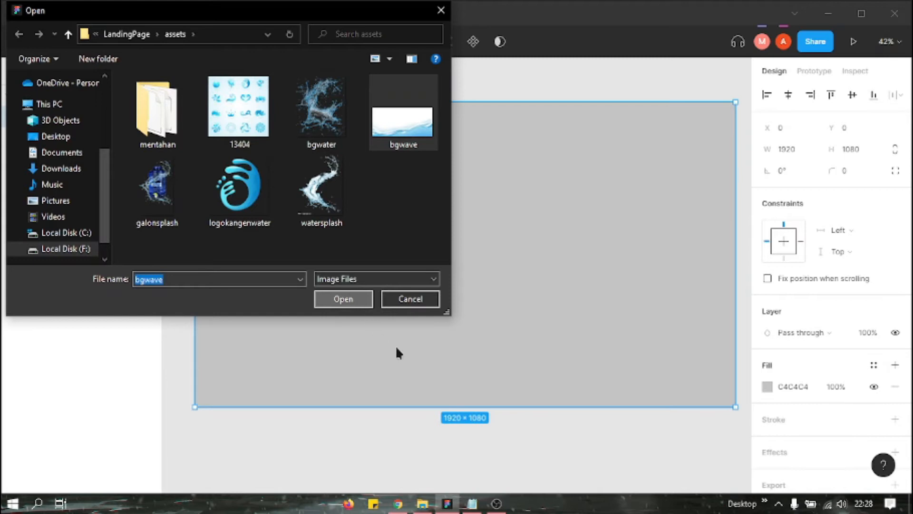
pyautogui.click(350, 296)
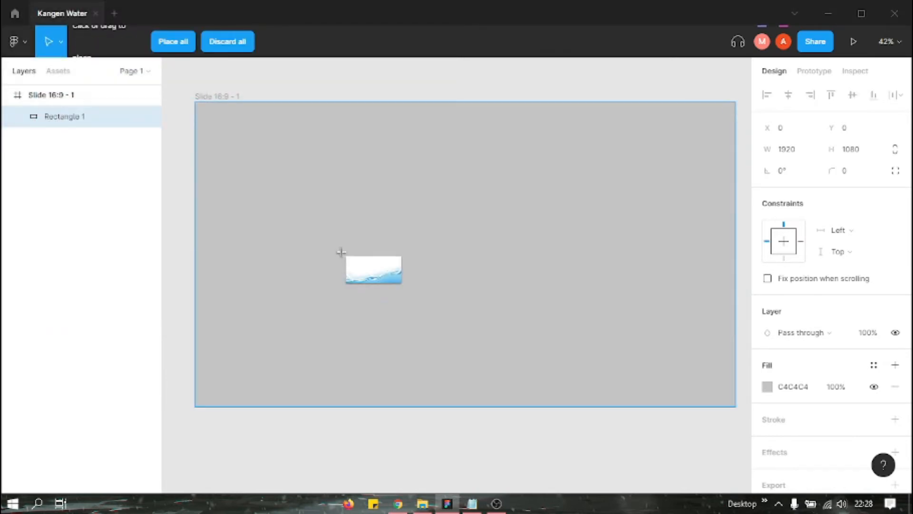
pyautogui.click(326, 236)
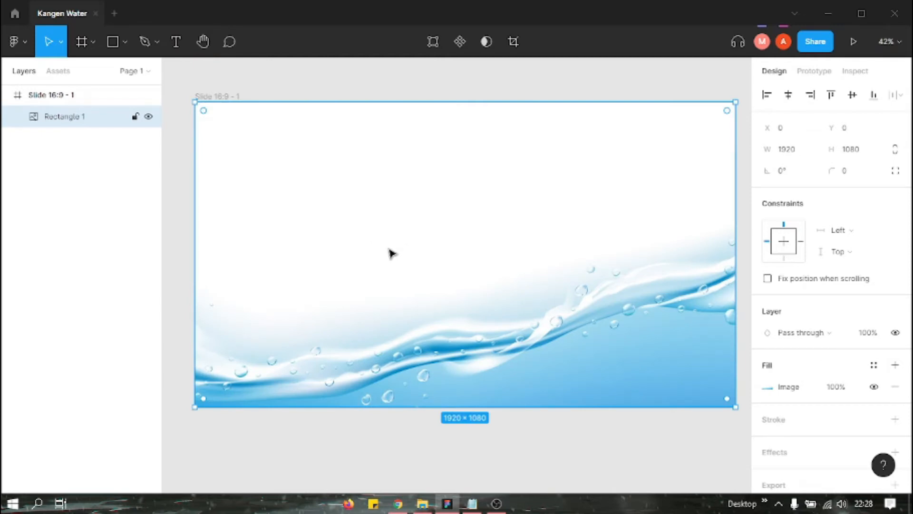
# Draw a small rectangle about 140×116 in the slide's upper-left corner for the logo.
pyautogui.click(116, 43)
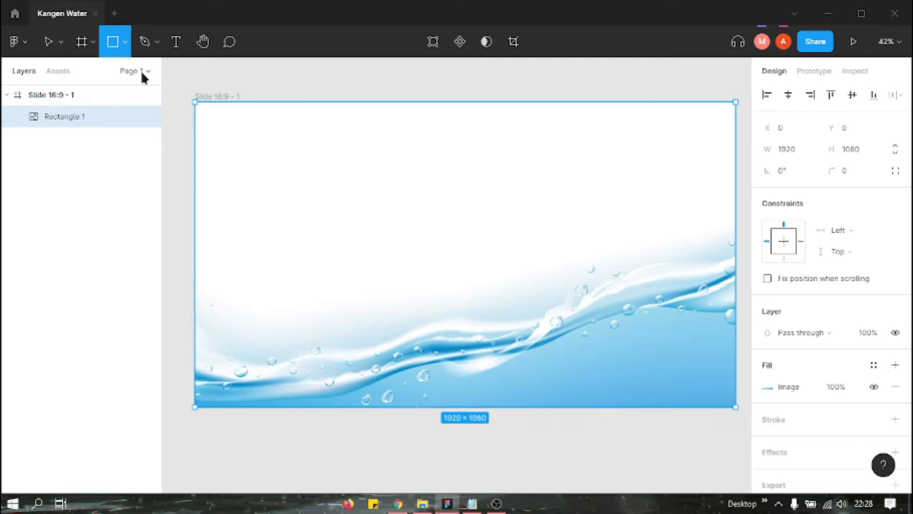
pyautogui.click(126, 50)
pyautogui.click(123, 76)
pyautogui.moveTo(201, 110)
pyautogui.mouseDown()
pyautogui.moveTo(257, 134)
pyautogui.moveTo(241, 142)
pyautogui.moveTo(222, 128)
pyautogui.mouseUp()
# Fill the small corner rectangle with the logokangenwater image and shift it slightly to X 15, Y 25.
pyautogui.click(125, 46)
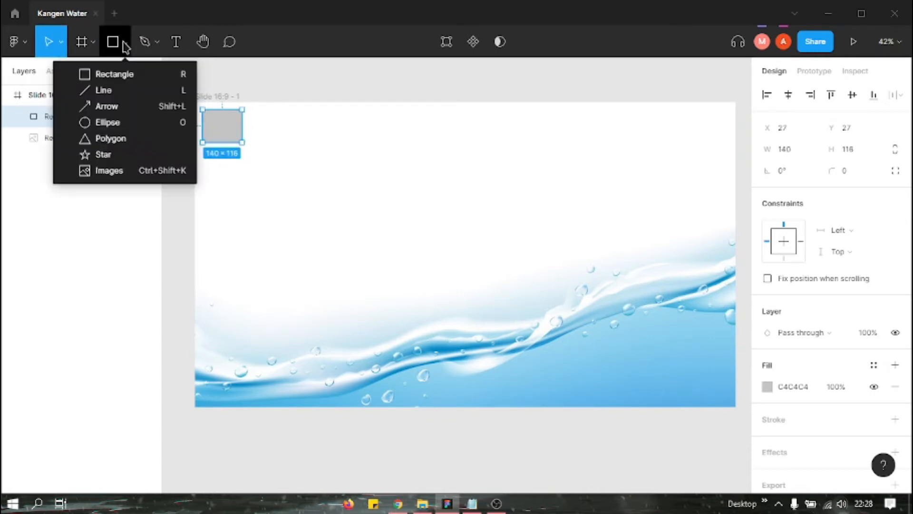
pyautogui.click(122, 172)
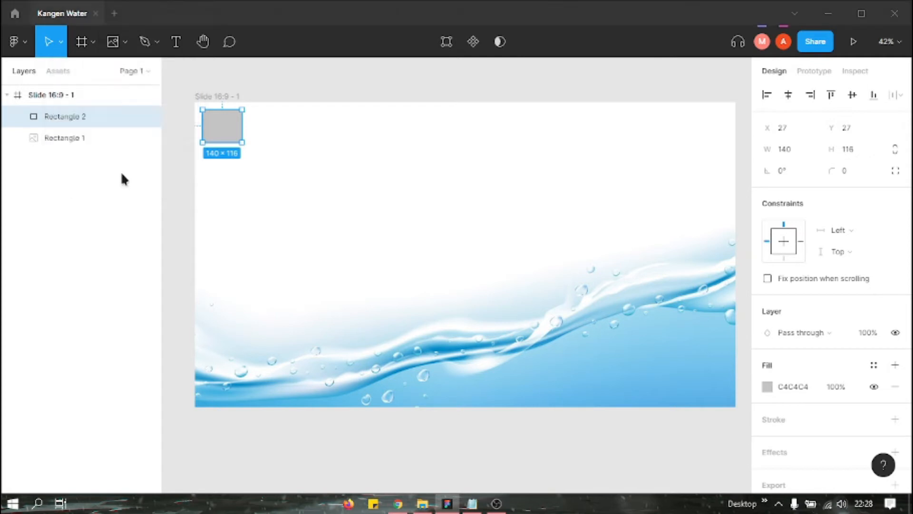
pyautogui.click(235, 204)
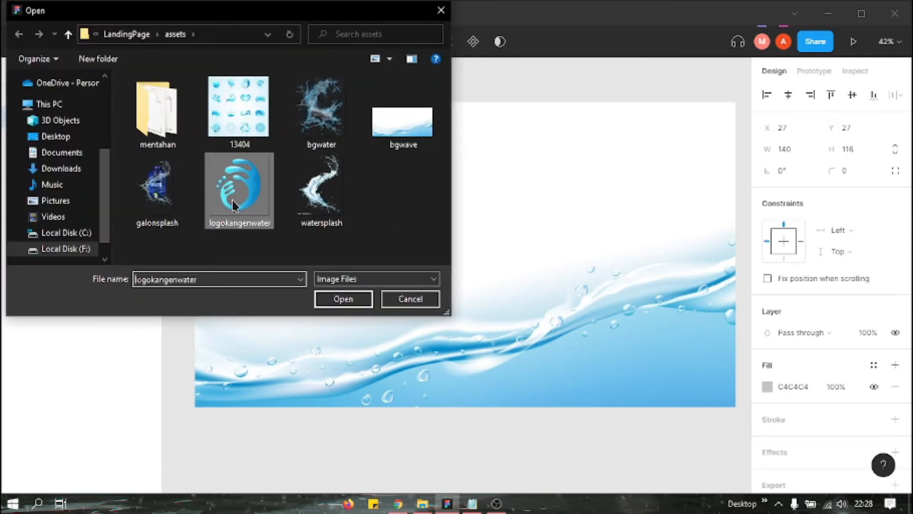
pyautogui.click(342, 299)
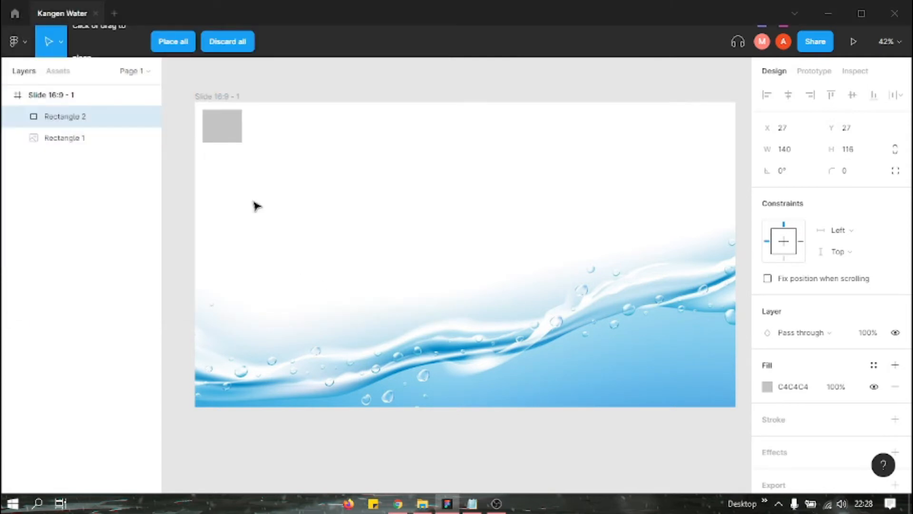
pyautogui.click(222, 125)
pyautogui.moveTo(226, 128); pyautogui.dragTo(222, 128)
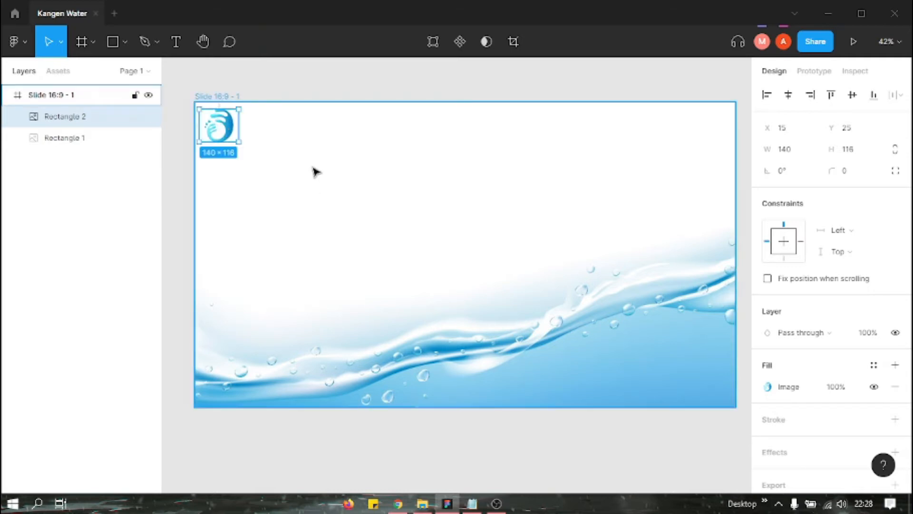
pyautogui.click(307, 145)
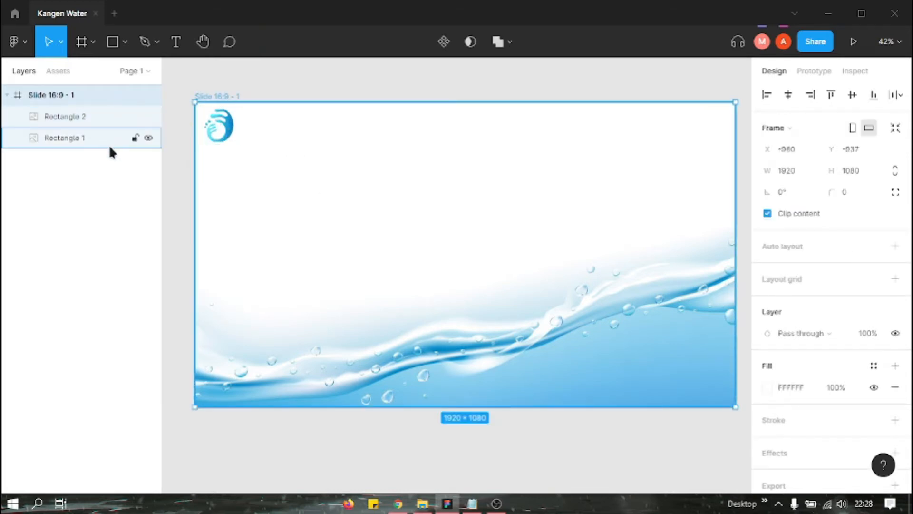
# Draw a header bar about 1920×167 across the slide's upper edge and move its layer just below the logo.
pyautogui.click(124, 44)
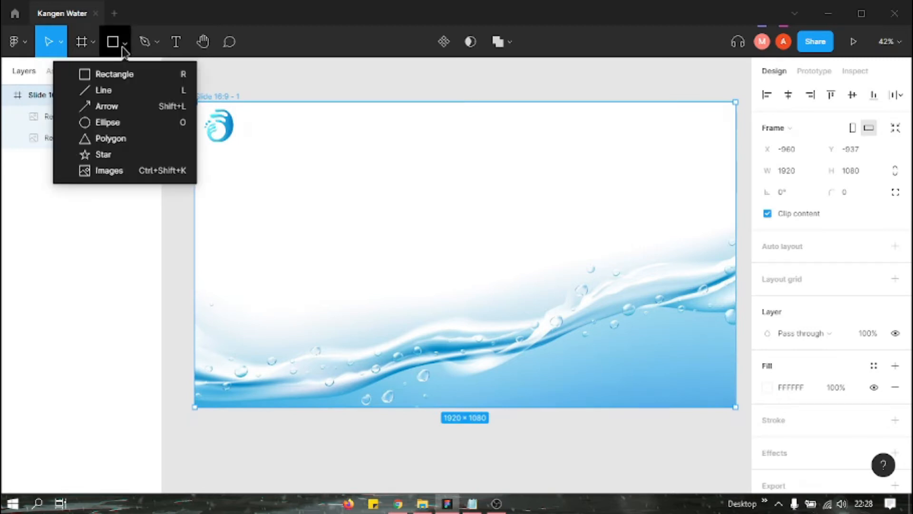
pyautogui.click(126, 74)
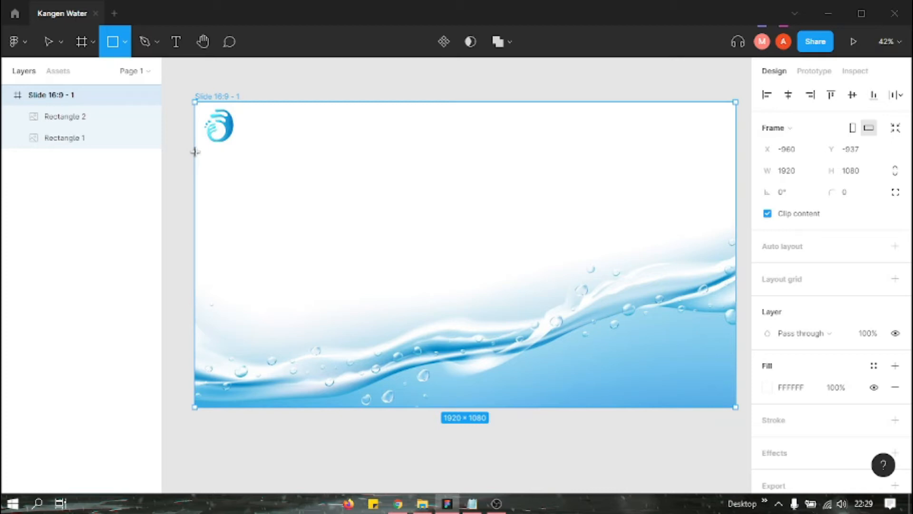
pyautogui.moveTo(195, 151)
pyautogui.mouseDown()
pyautogui.moveTo(330, 97)
pyautogui.moveTo(706, 113)
pyautogui.moveTo(734, 103)
pyautogui.mouseUp()
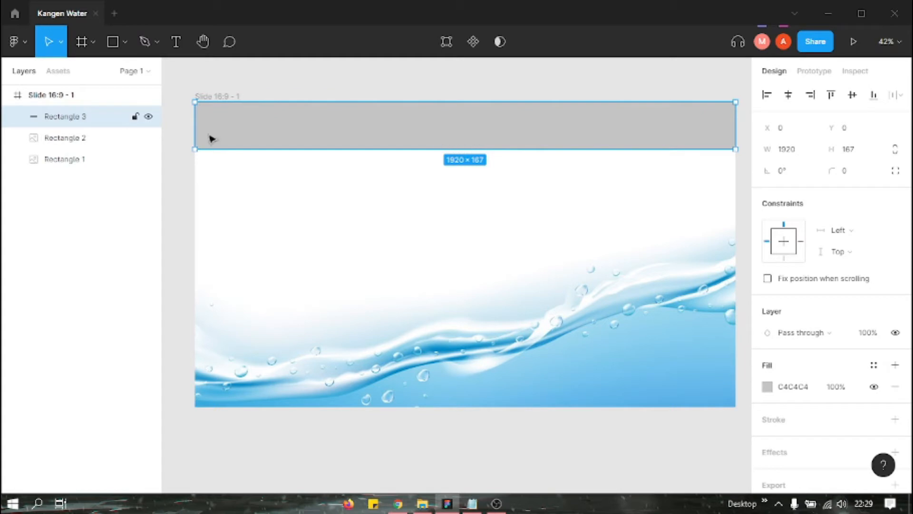
pyautogui.moveTo(89, 119); pyautogui.dragTo(86, 141)
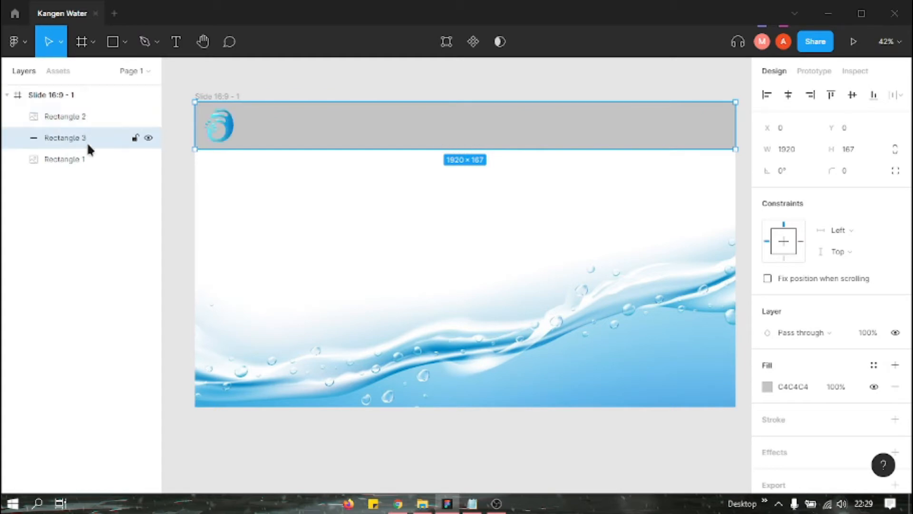
pyautogui.click(126, 207)
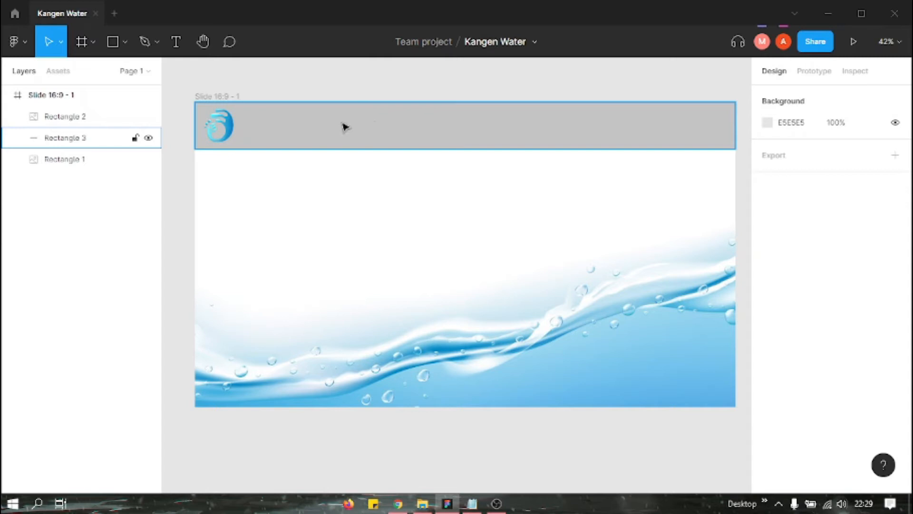
# Add three separate text labels, "Home", "About" and "Pesan", spaced along the right part of the header bar.
pyautogui.click(184, 49)
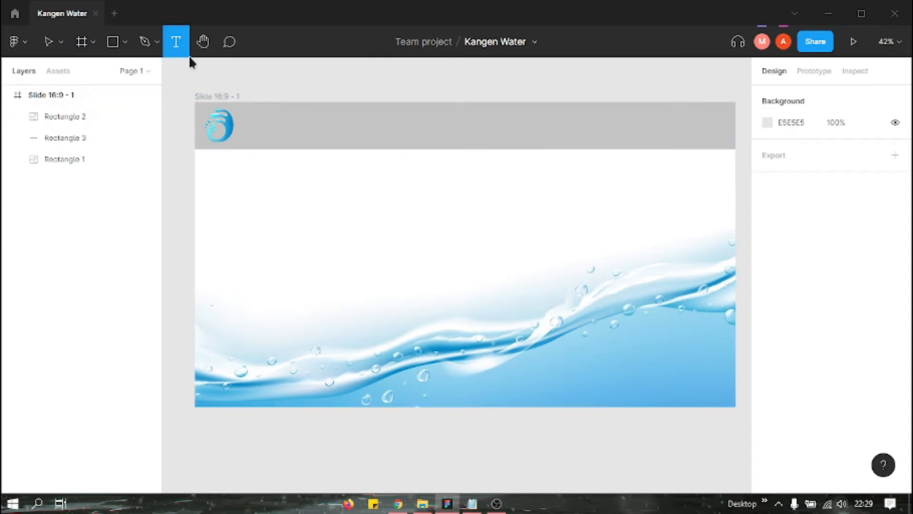
pyautogui.click(564, 127)
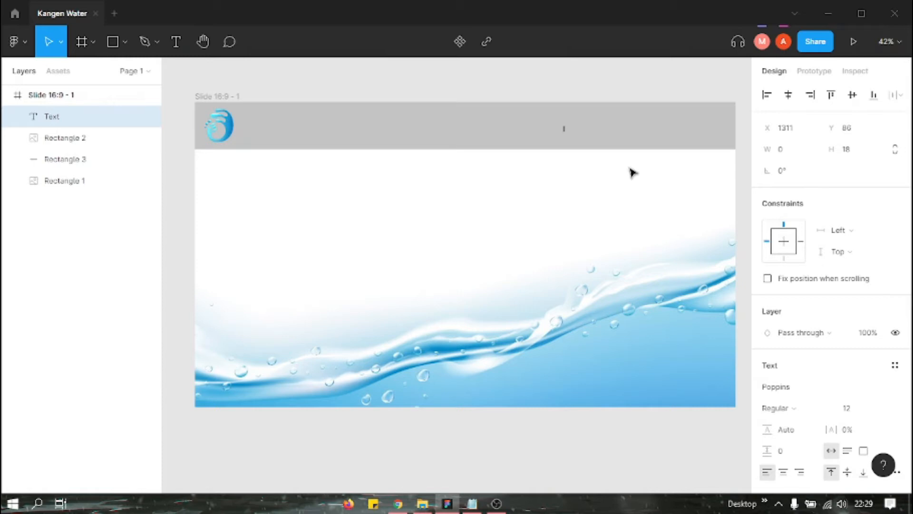
pyautogui.write('Home')
pyautogui.click(183, 48)
pyautogui.click(616, 128)
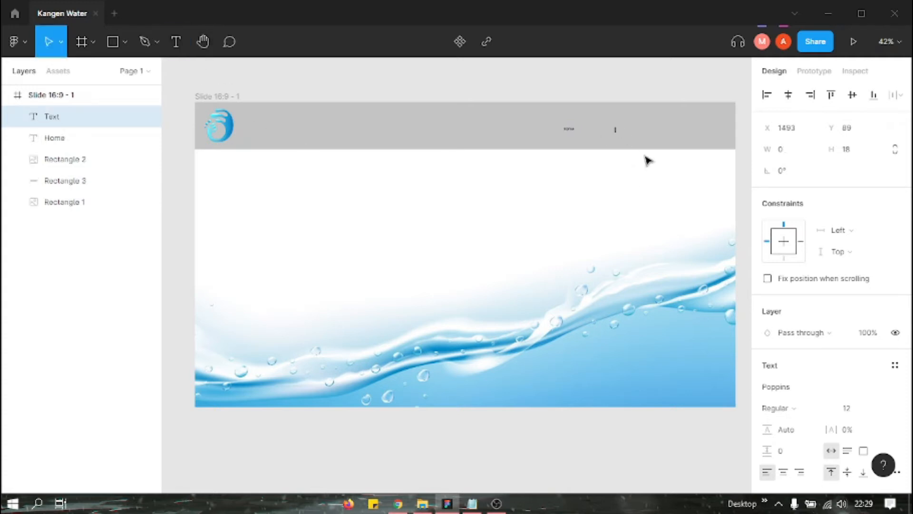
pyautogui.write('About')
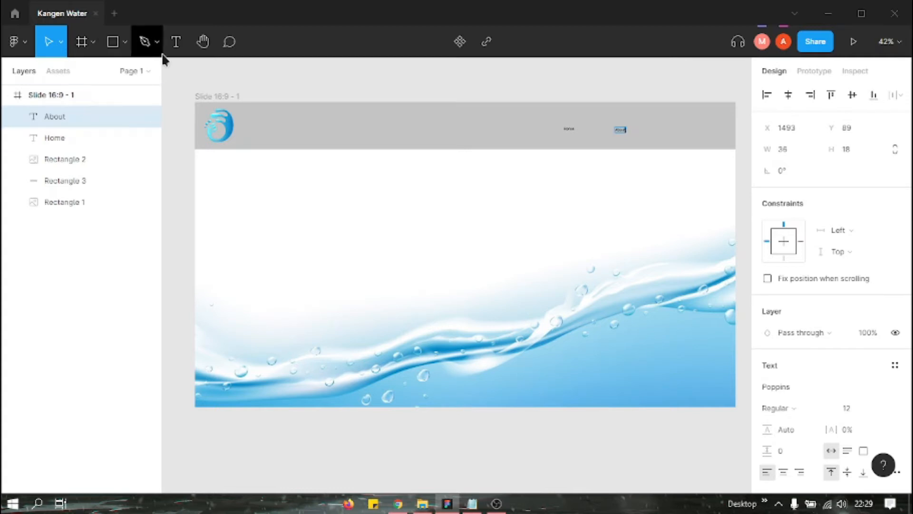
pyautogui.write('t')
pyautogui.click(668, 130)
pyautogui.write('Pesan')
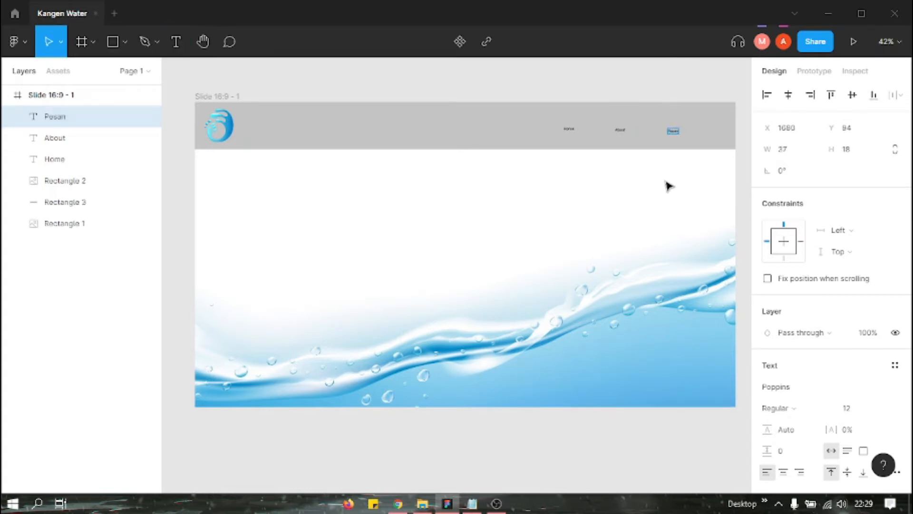
pyautogui.press('Escape')
# Set the "Home" label's font size to 36 and move the label slightly up in the header bar.
pyautogui.click(569, 130)
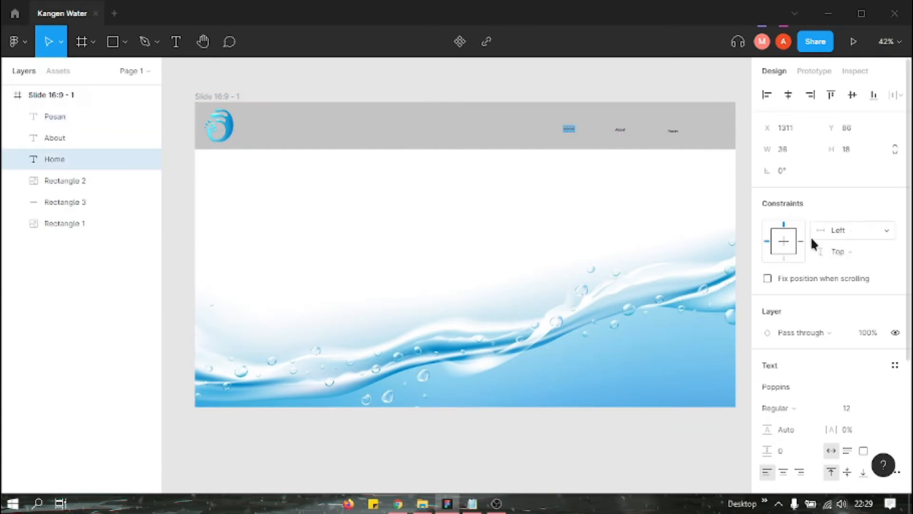
pyautogui.click(878, 407)
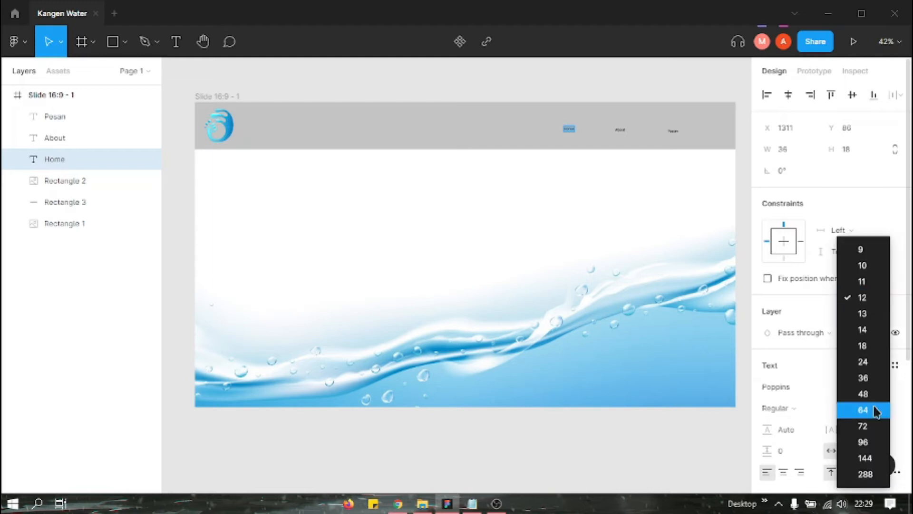
pyautogui.click(864, 361)
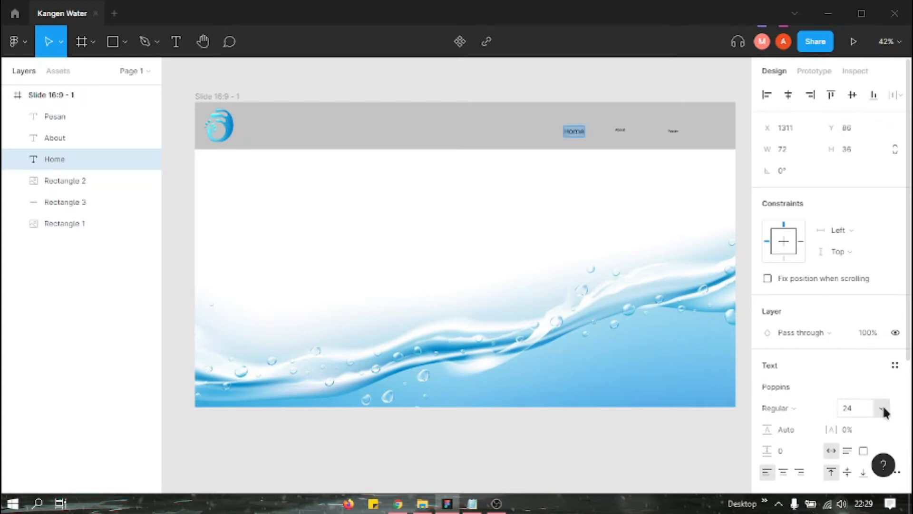
pyautogui.click(883, 410)
pyautogui.click(867, 379)
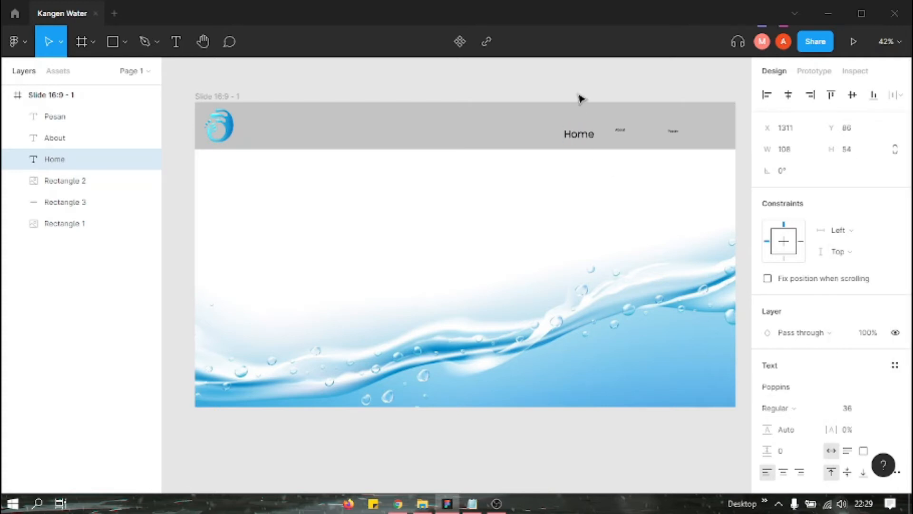
pyautogui.click(585, 186)
pyautogui.moveTo(580, 135)
pyautogui.mouseDown()
pyautogui.moveTo(585, 124)
pyautogui.moveTo(579, 138)
pyautogui.moveTo(583, 130)
pyautogui.mouseUp()
pyautogui.click(580, 141)
# Set the "About" label's font size to 36.
pyautogui.click(619, 133)
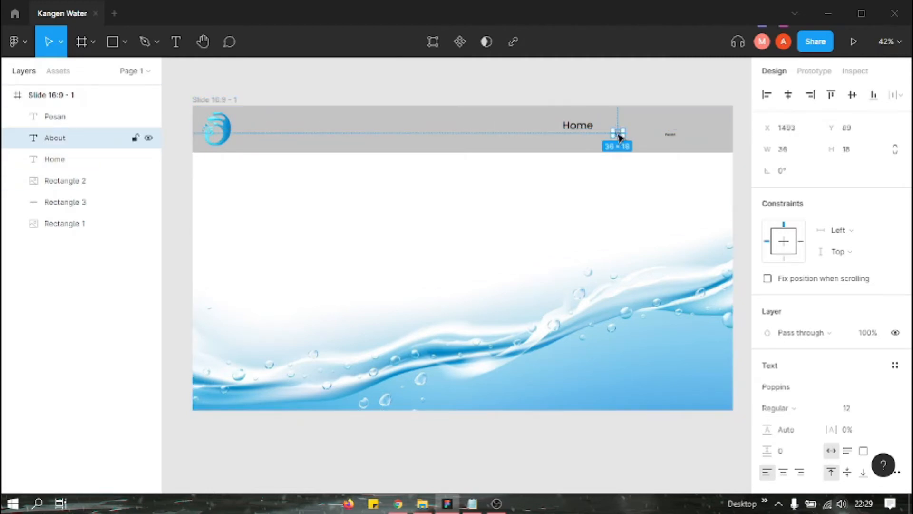
pyautogui.doubleClick(618, 134)
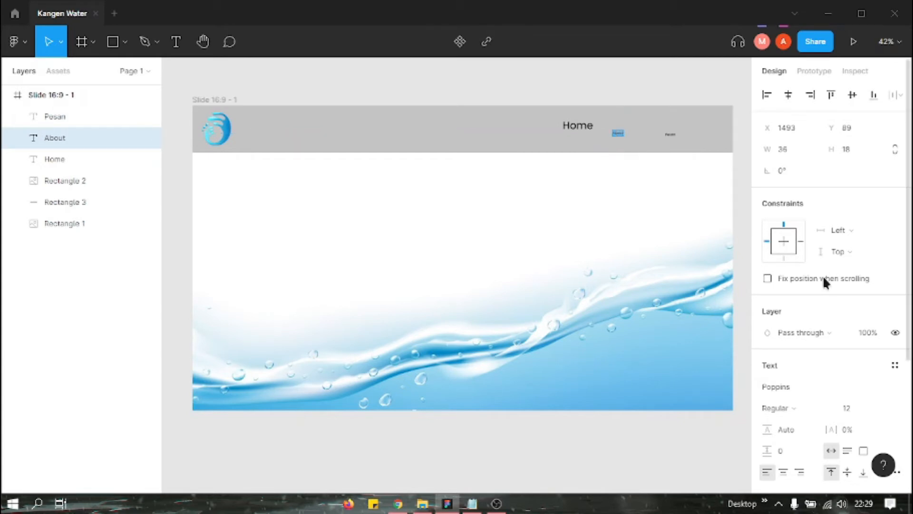
pyautogui.click(883, 409)
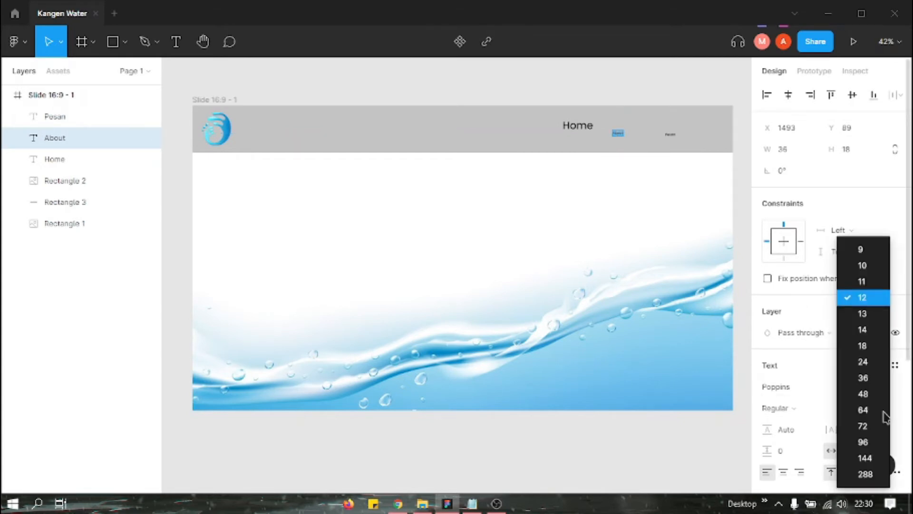
pyautogui.click(863, 394)
pyautogui.doubleClick(641, 139)
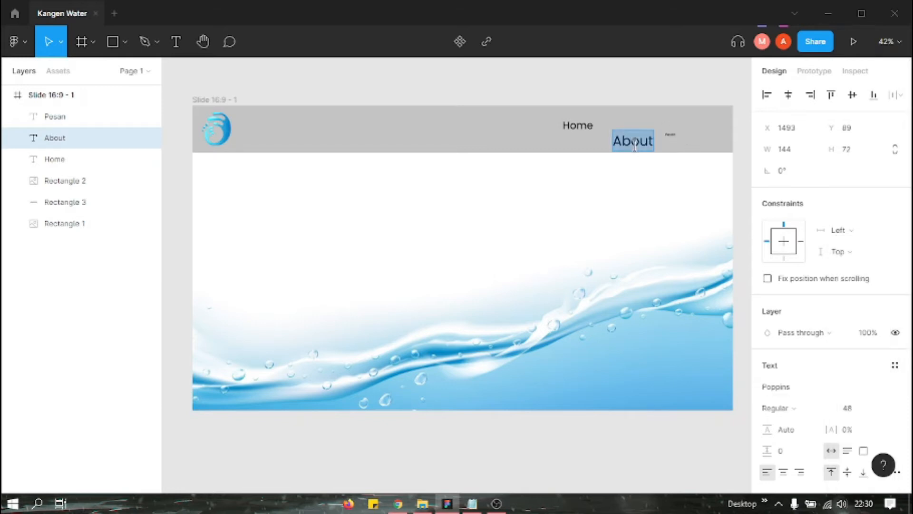
pyautogui.click(877, 408)
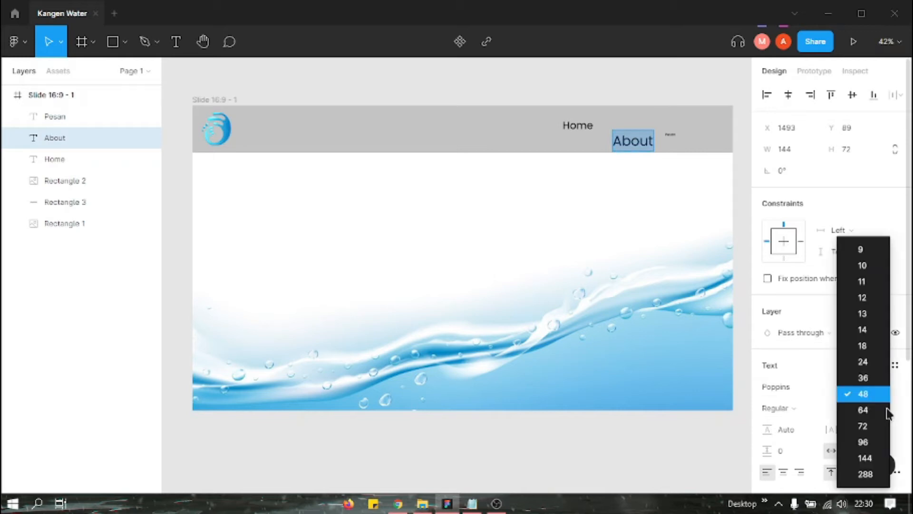
pyautogui.click(868, 378)
pyautogui.press('Escape')
# Set the "Pesan" label's font size to 36.
pyautogui.click(670, 135)
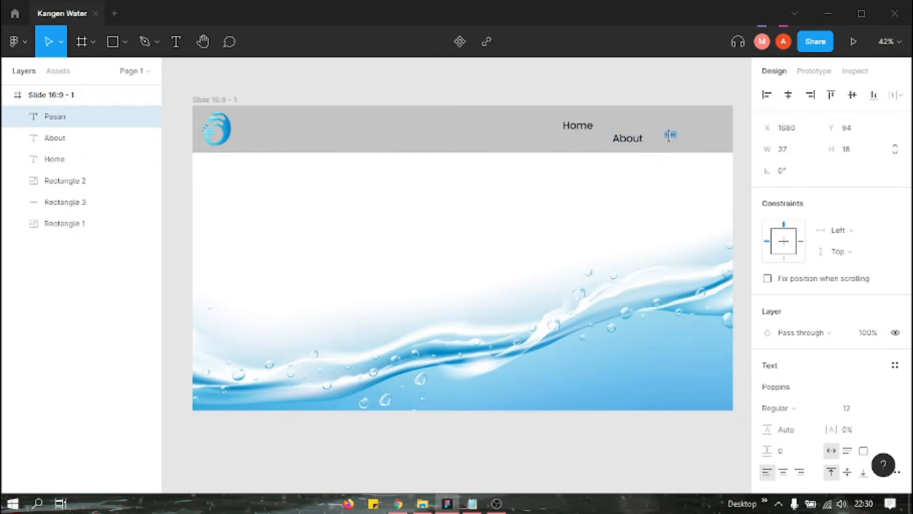
pyautogui.click(869, 408)
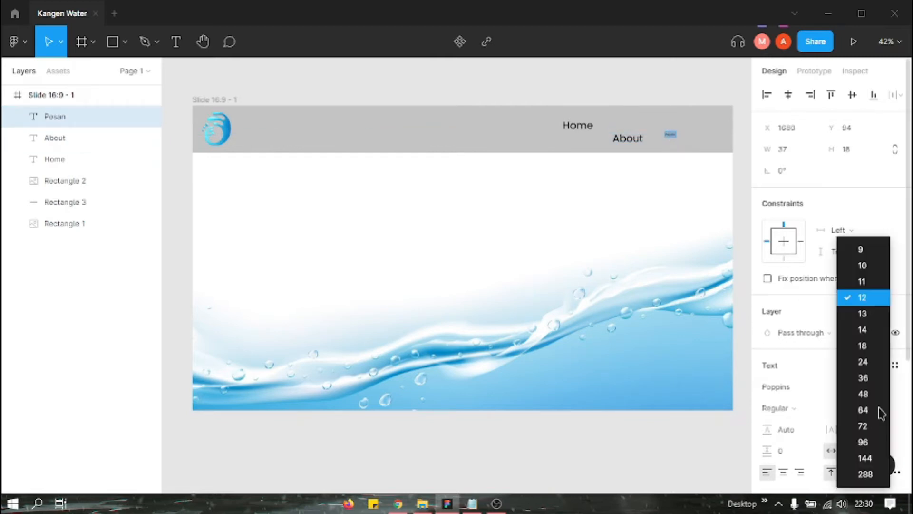
pyautogui.click(866, 379)
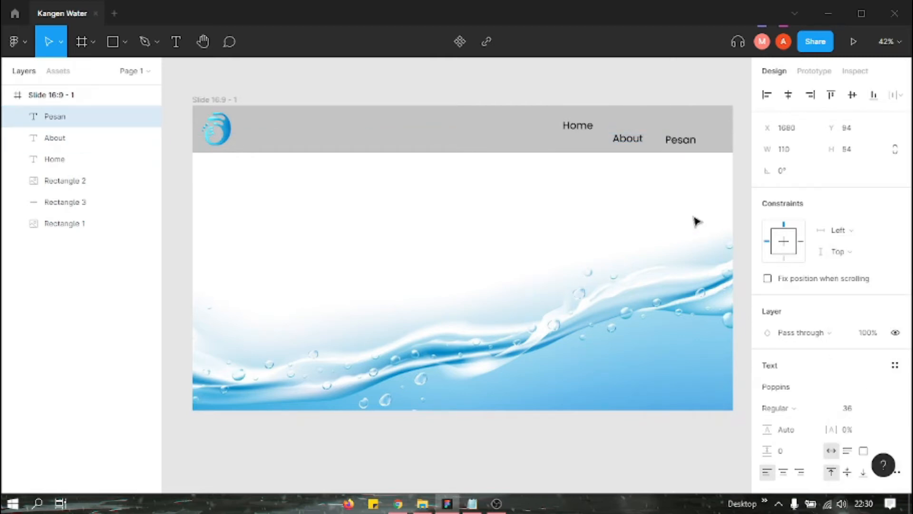
# Move the "About" and "Pesan" labels up to line up horizontally with "Home".
pyautogui.click(632, 139)
pyautogui.moveTo(635, 138); pyautogui.dragTo(633, 126)
pyautogui.click(683, 145)
pyautogui.moveTo(683, 145); pyautogui.dragTo(685, 133)
pyautogui.click(641, 182)
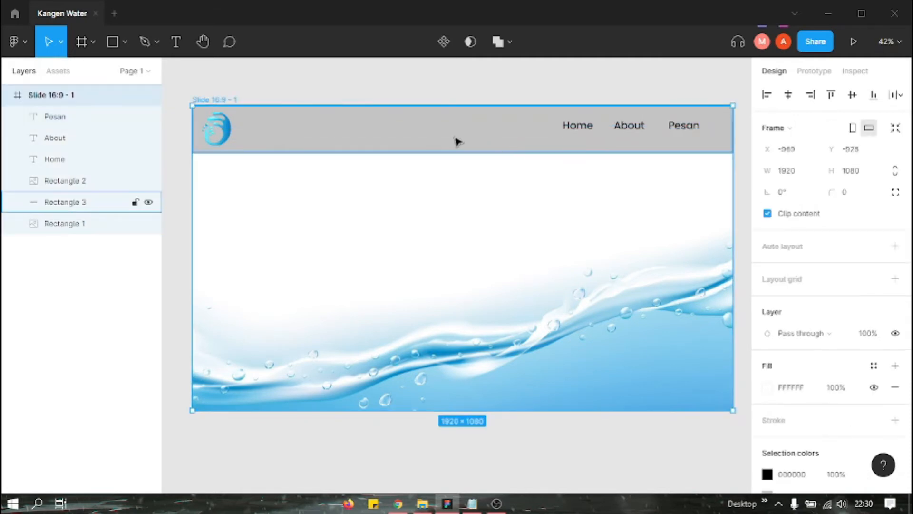
# Shrink the logo slightly and reduce the header bar's height by raising its lower edge.
pyautogui.click(228, 136)
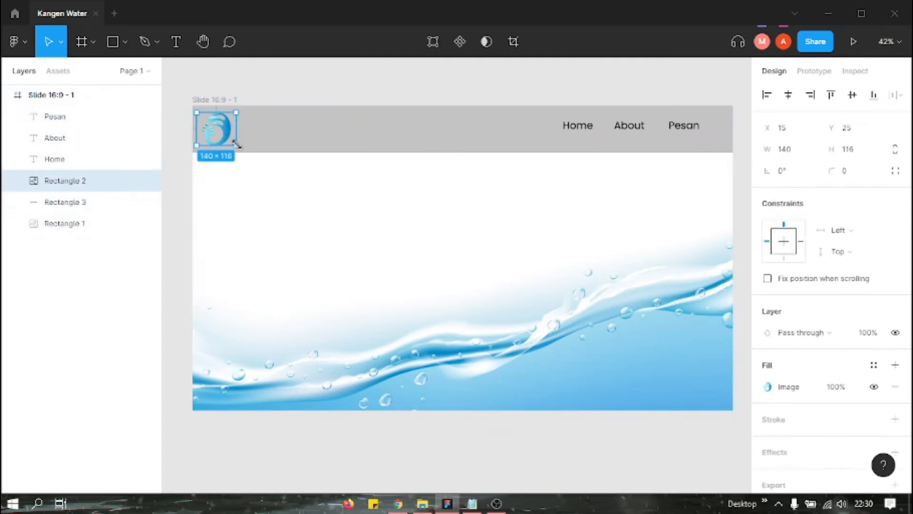
pyautogui.moveTo(236, 144); pyautogui.dragTo(218, 131)
pyautogui.click(332, 149)
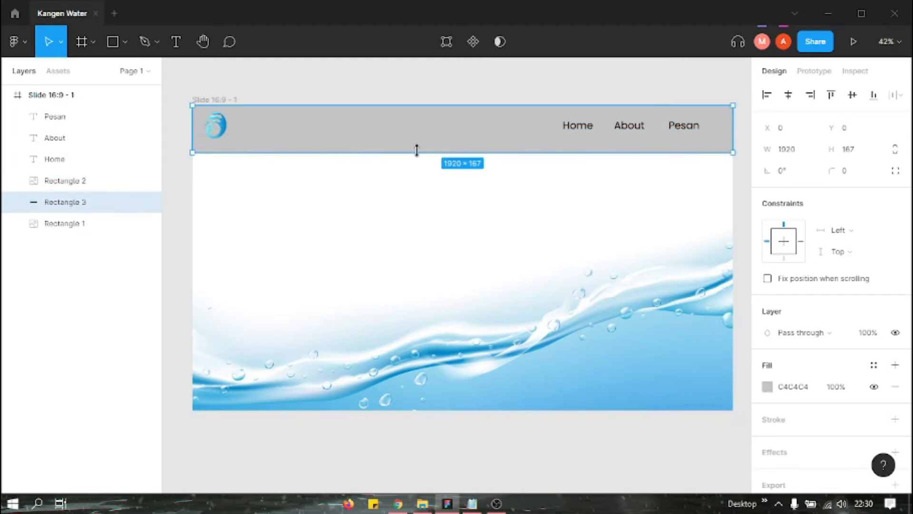
pyautogui.moveTo(423, 150); pyautogui.dragTo(420, 145)
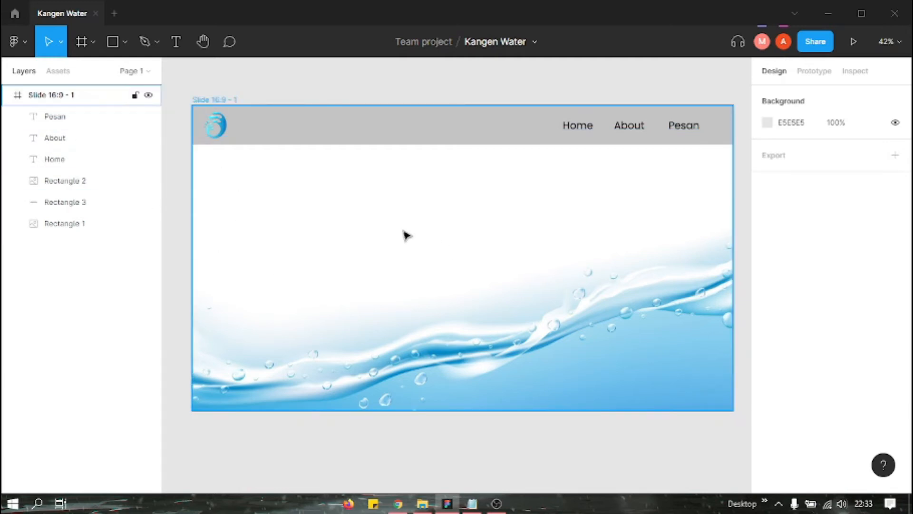
# Draw a rectangle about 443×440 on the left half of the slide, below the header bar.
pyautogui.click(121, 44)
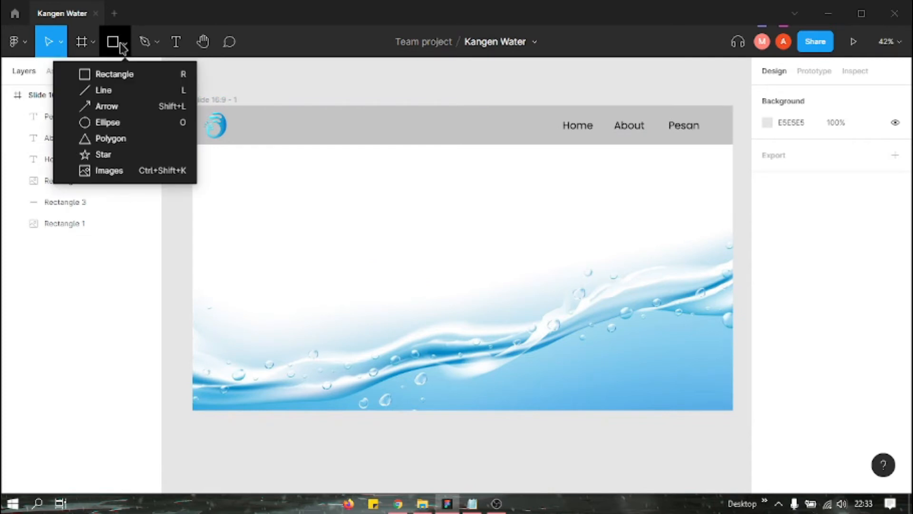
pyautogui.click(126, 74)
pyautogui.moveTo(290, 193); pyautogui.dragTo(415, 316)
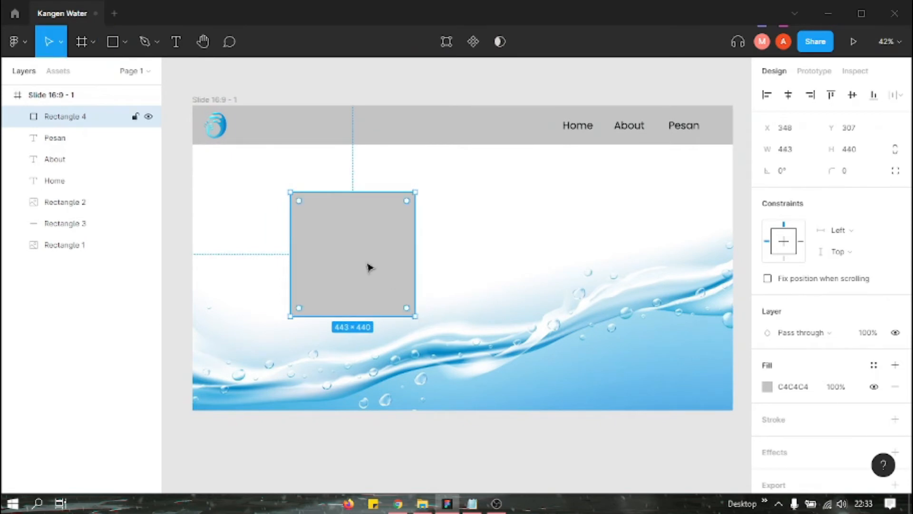
# Fill the new rectangle with the galonsplash image.
pyautogui.click(119, 44)
pyautogui.click(125, 45)
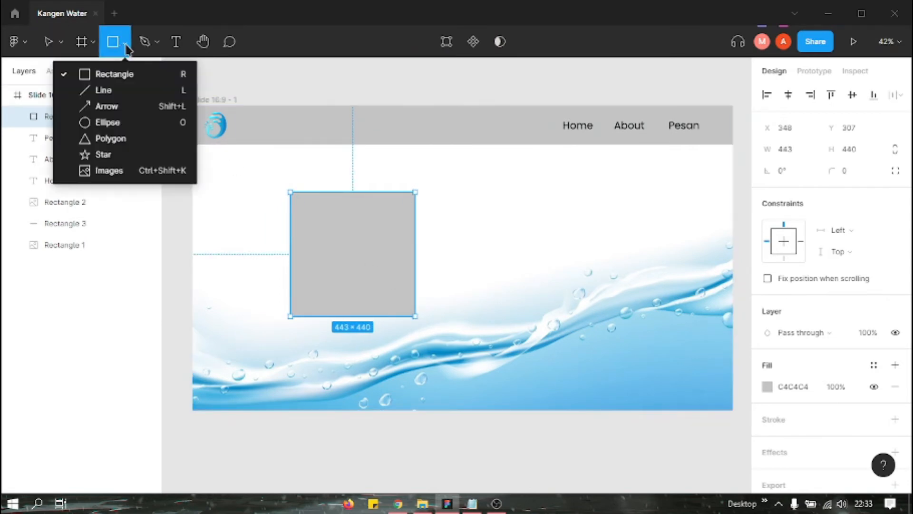
pyautogui.click(138, 171)
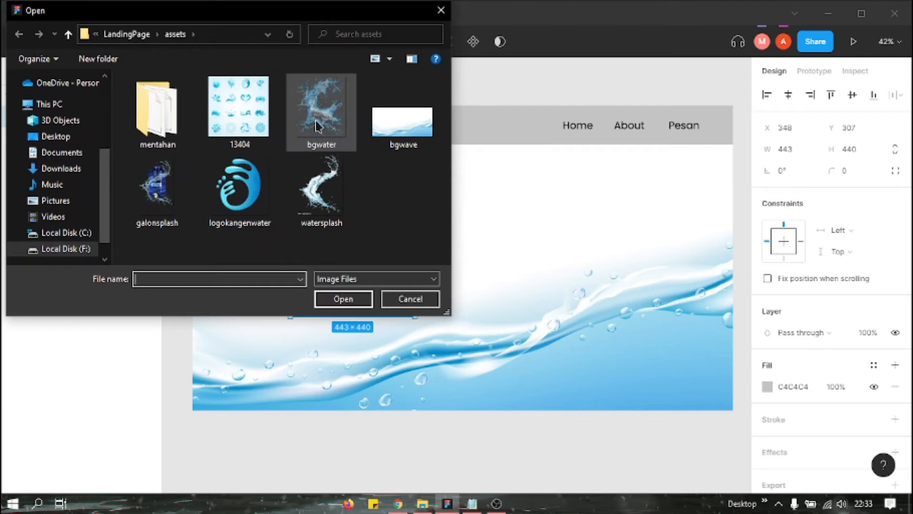
pyautogui.click(150, 186)
pyautogui.click(337, 299)
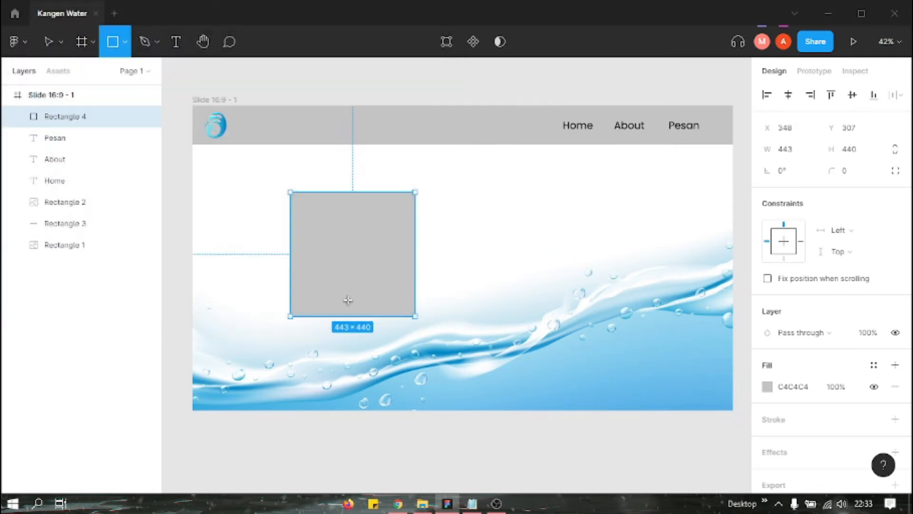
pyautogui.click(353, 256)
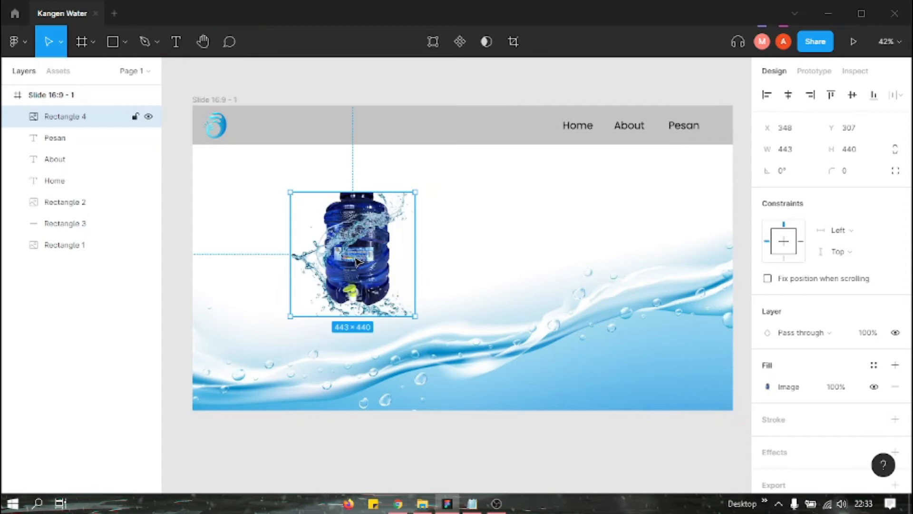
# Enlarge the water bottle image to about 519×703 and move it to about X 231, Y 214.
pyautogui.moveTo(415, 317); pyautogui.dragTo(436, 390)
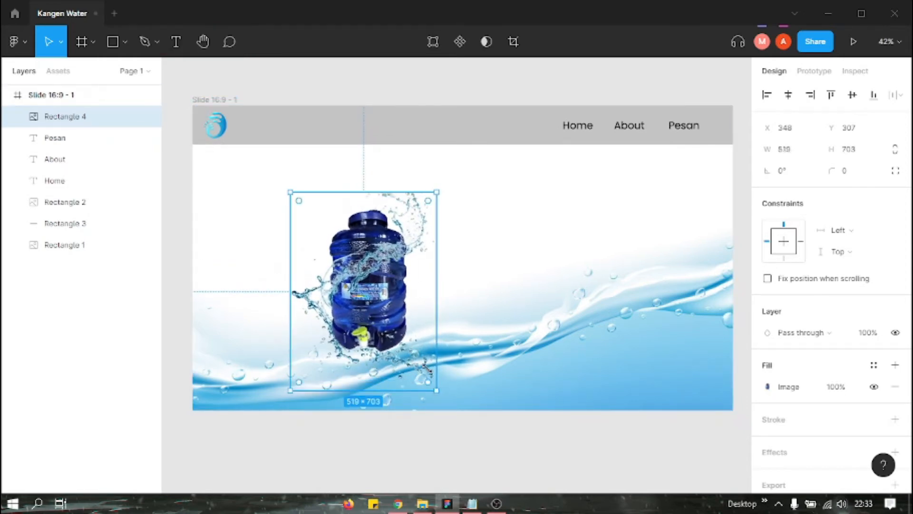
pyautogui.moveTo(376, 283); pyautogui.dragTo(342, 258)
# Add the heading "Kangen Water" beside the bottle image at font size 72, positioned at about X 803, Y 344.
pyautogui.click(176, 42)
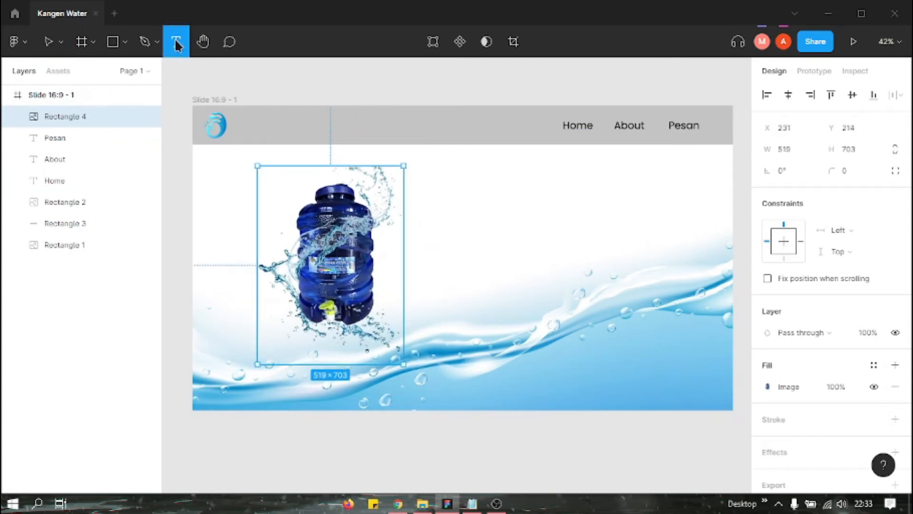
pyautogui.click(435, 200)
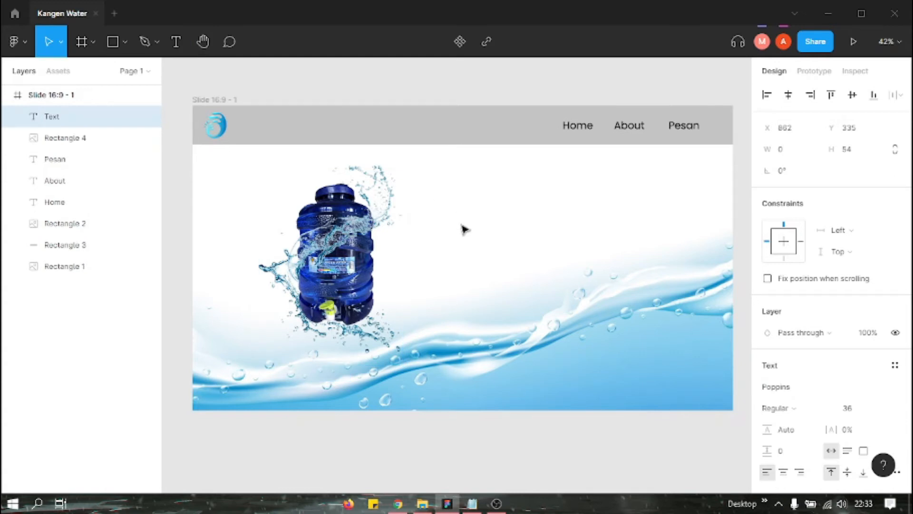
pyautogui.write('Kangen Water')
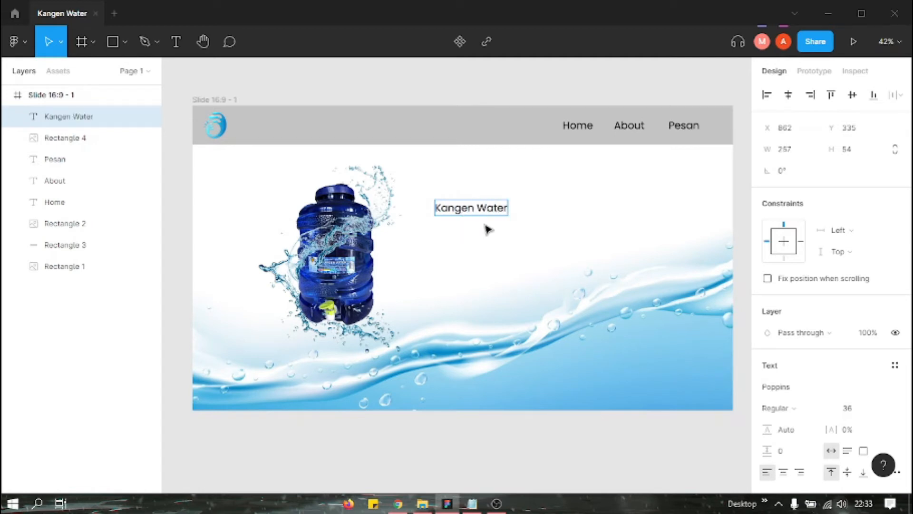
pyautogui.hotkey('ctrl', 'a')
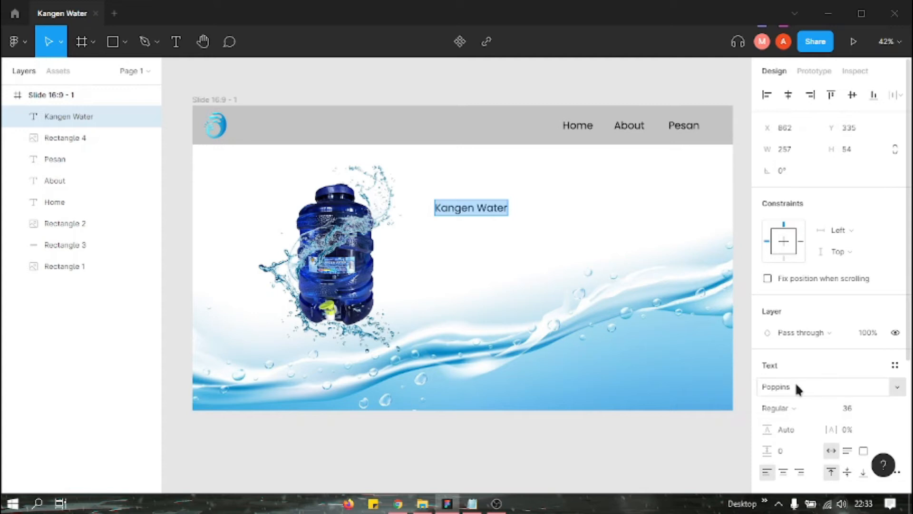
pyautogui.click(885, 405)
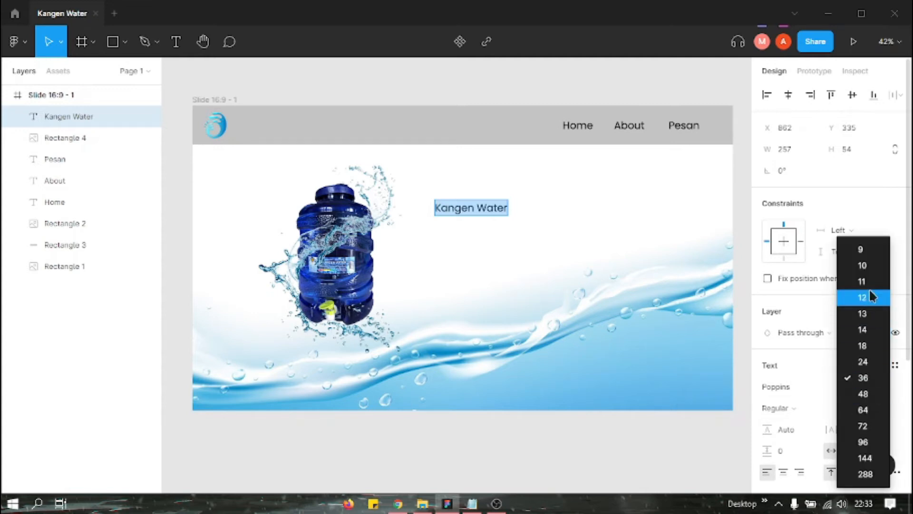
pyautogui.click(863, 426)
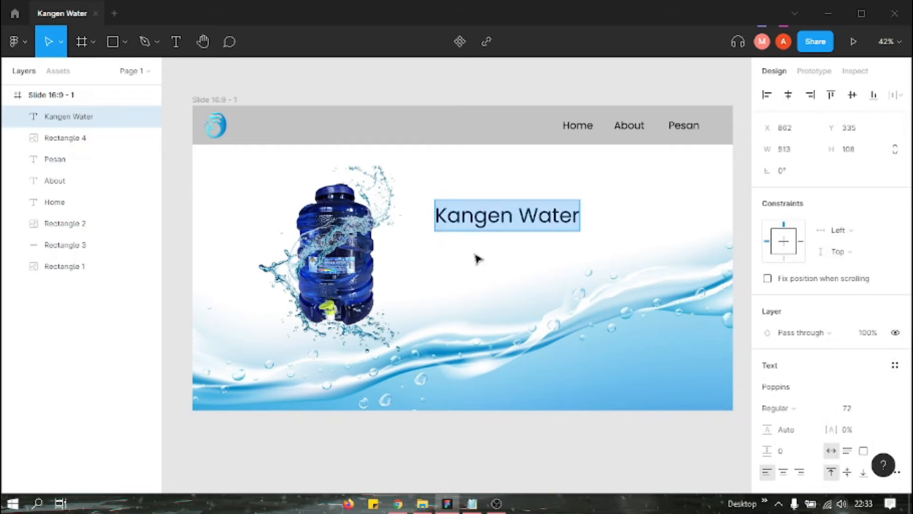
pyautogui.moveTo(466, 212); pyautogui.dragTo(451, 214)
# Start a new text layer below the "Kangen Water" heading with font size 24.
pyautogui.click(174, 43)
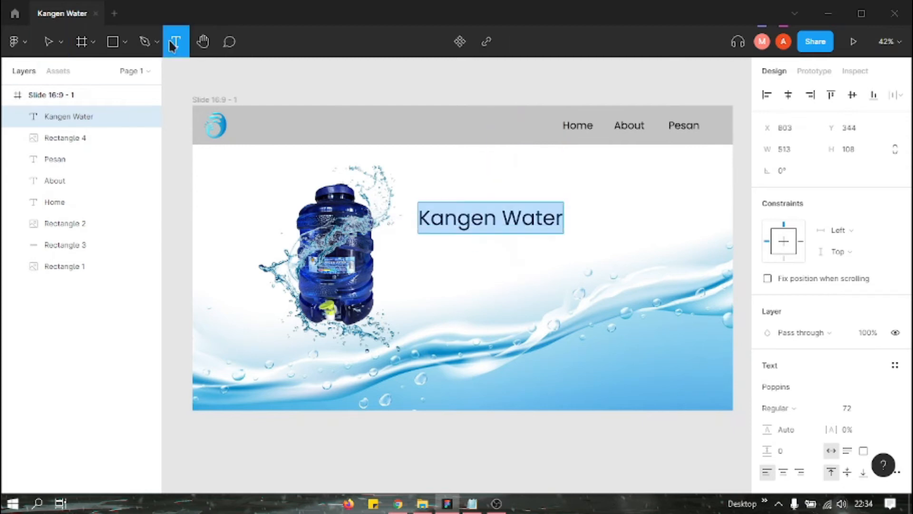
pyautogui.click(427, 254)
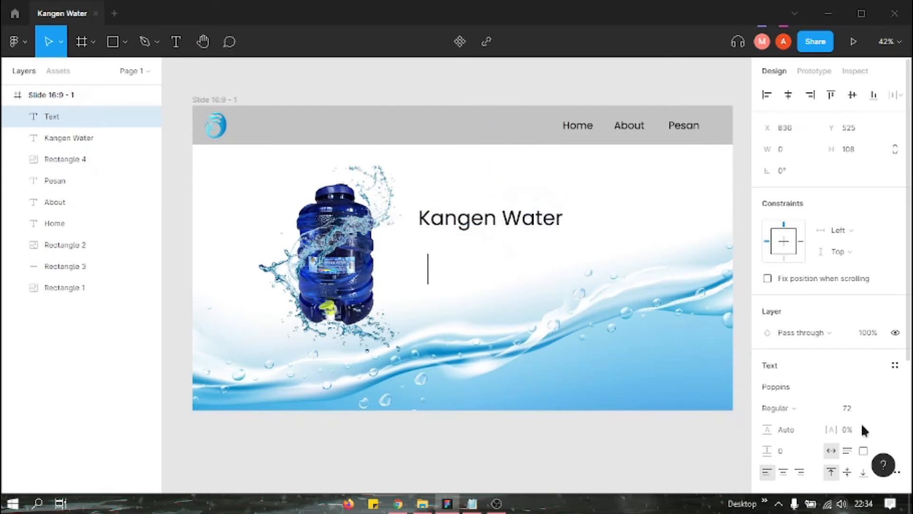
pyautogui.click(871, 410)
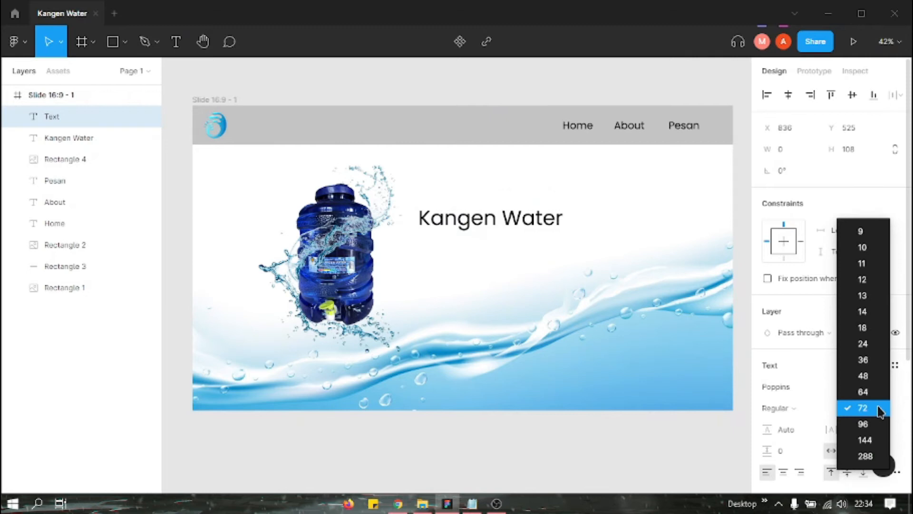
pyautogui.click(863, 344)
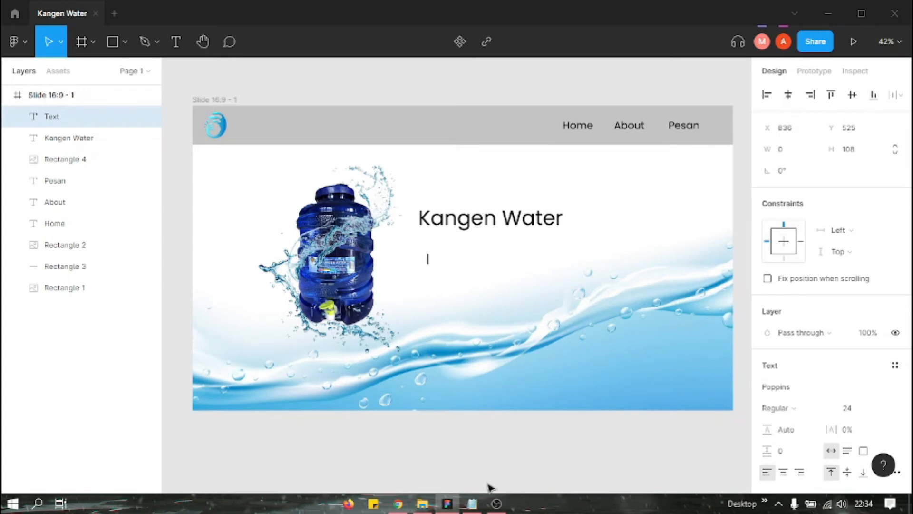
# Copy all the lorem ipsum lines from the Notepad window and paste them into the new text layer under the heading.
pyautogui.click(468, 505)
pyautogui.moveTo(513, 178); pyautogui.dragTo(285, 112)
pyautogui.hotkey('ctrl', 'c')
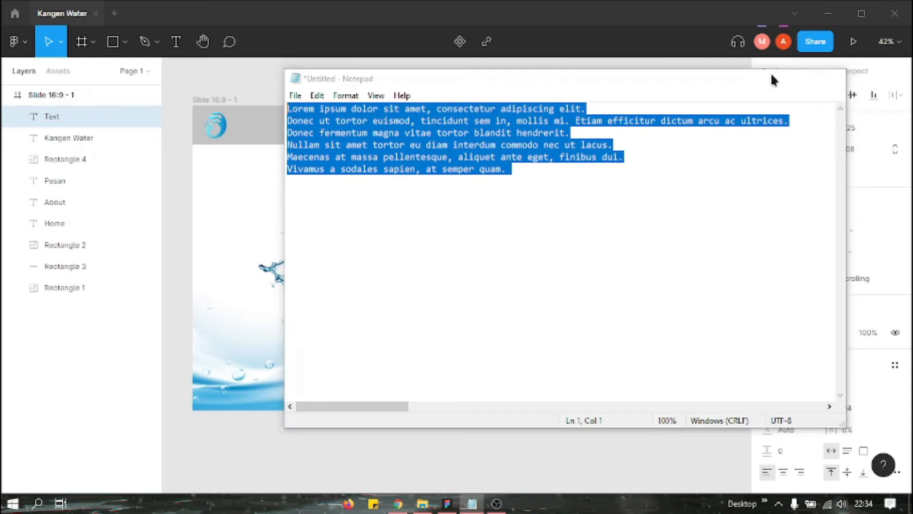
pyautogui.click(770, 78)
pyautogui.hotkey('ctrl', 'v')
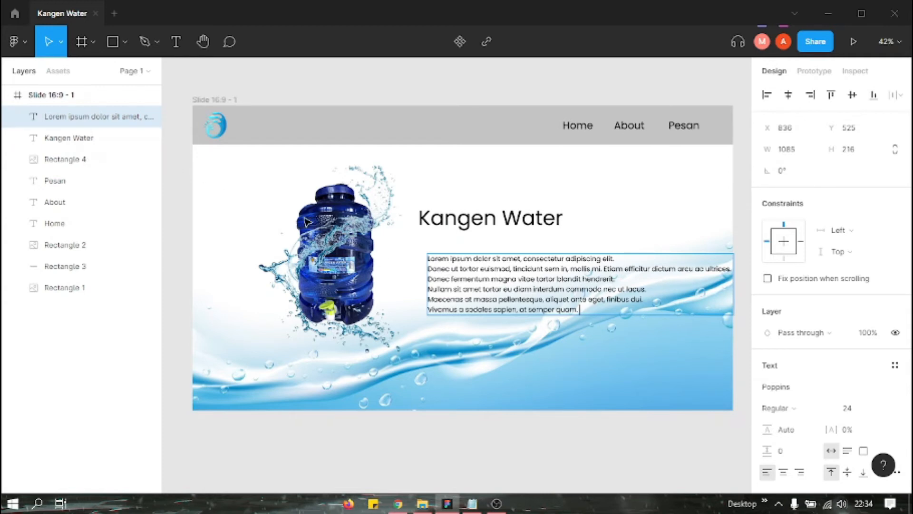
# Move the lorem ipsum paragraph and the "Kangen Water" heading closer together and nearer the bottle, with their left edges aligned.
pyautogui.press('Escape')
pyautogui.press('Escape')
pyautogui.scroll(1, 532, 265)
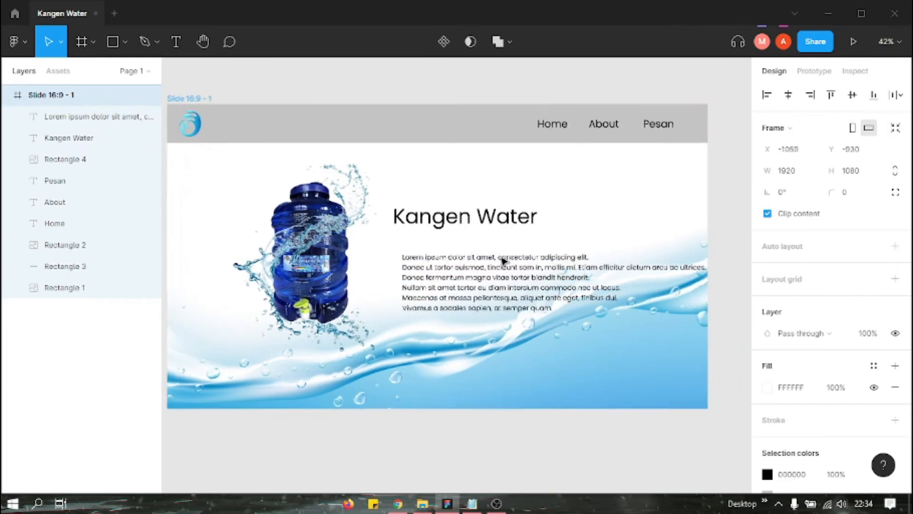
pyautogui.click(525, 276)
pyautogui.moveTo(526, 275); pyautogui.dragTo(500, 270)
pyautogui.moveTo(488, 234); pyautogui.dragTo(467, 237)
pyautogui.press('Escape')
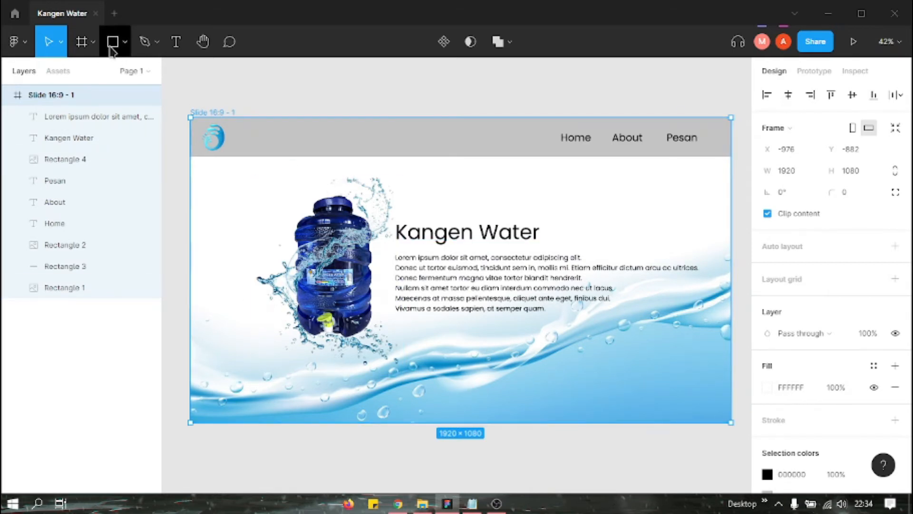
# Draw a rectangle about 278×68 directly below the lorem ipsum paragraph and set its corner radius to 35.
pyautogui.click(124, 46)
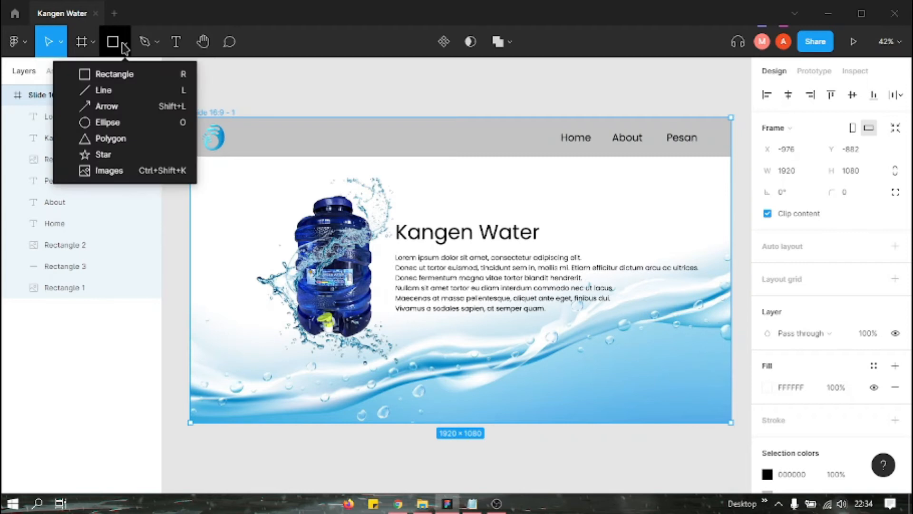
pyautogui.click(116, 79)
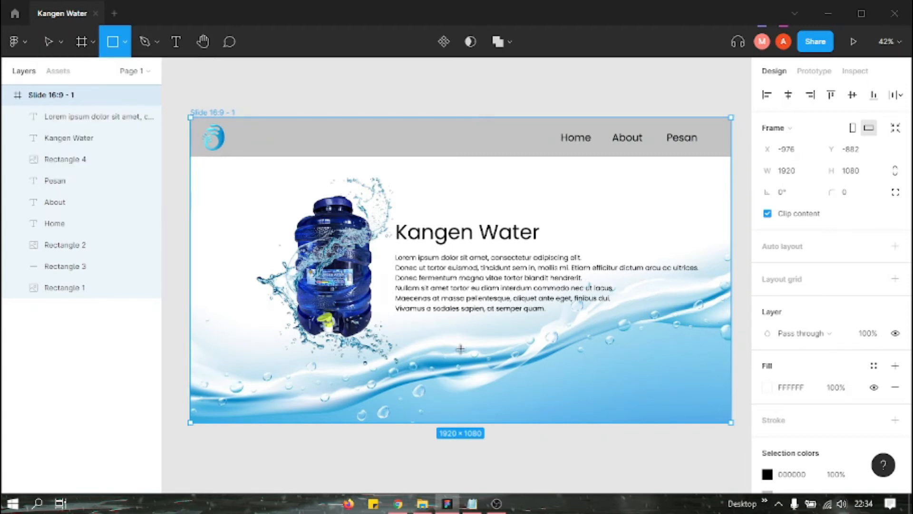
pyautogui.moveTo(397, 321); pyautogui.dragTo(475, 338)
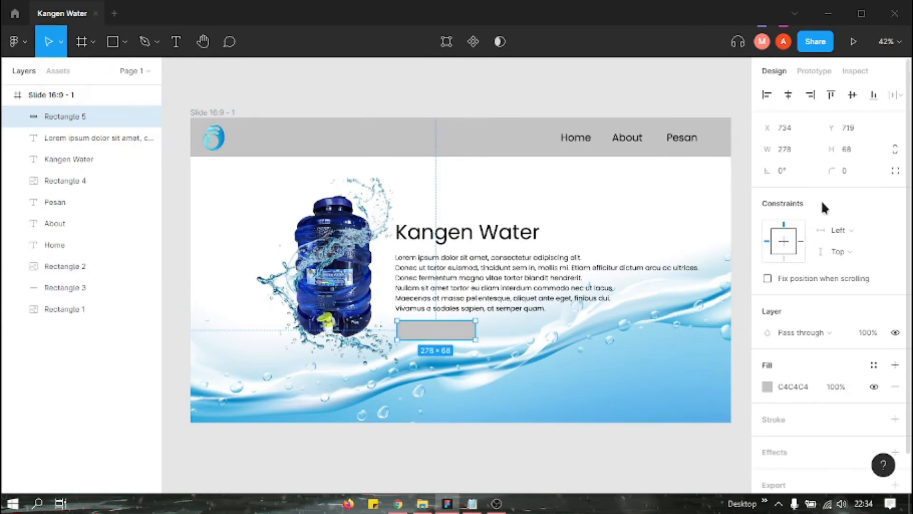
pyautogui.click(844, 174)
pyautogui.moveTo(831, 171); pyautogui.dragTo(385, 189)
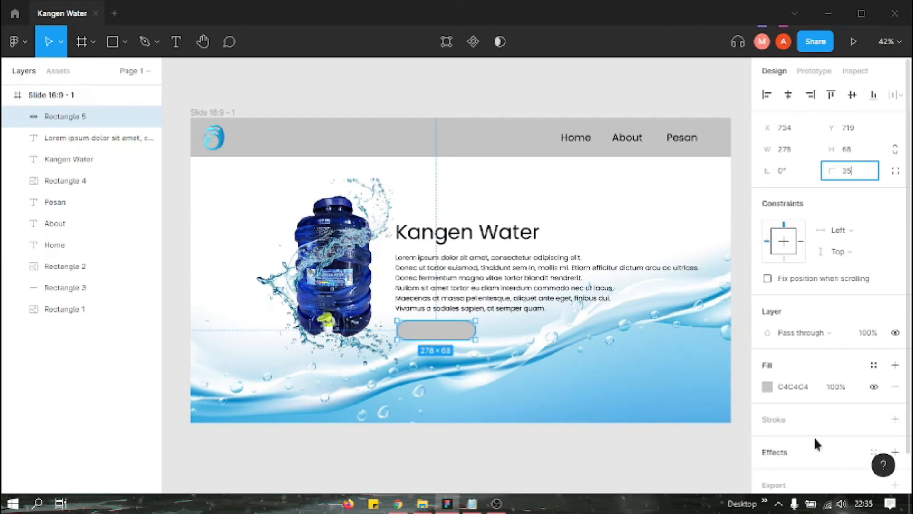
pyautogui.click(491, 336)
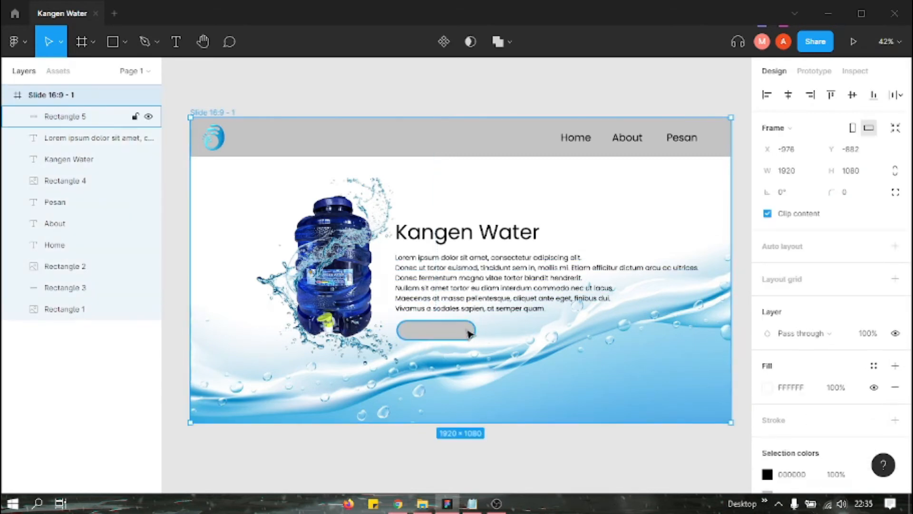
# Change the fill of the rounded rectangle below the paragraph to bright green 00FF47.
pyautogui.click(452, 337)
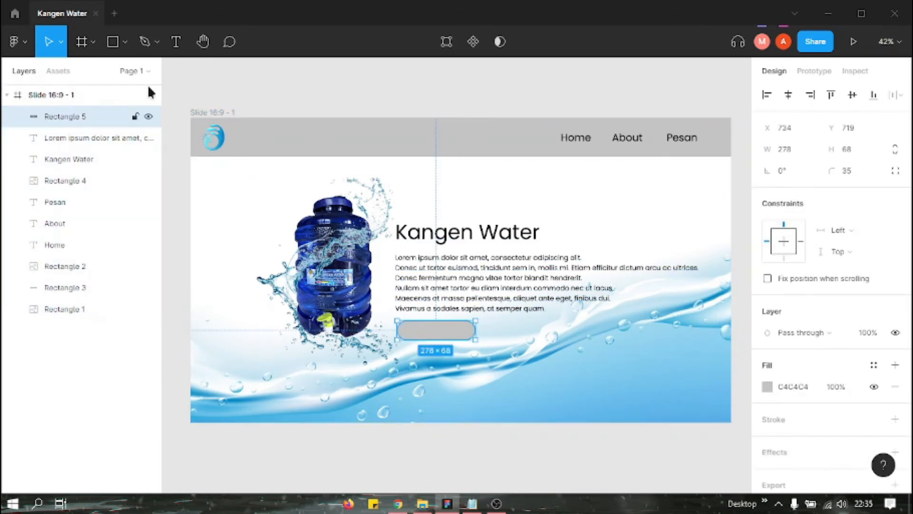
pyautogui.click(767, 385)
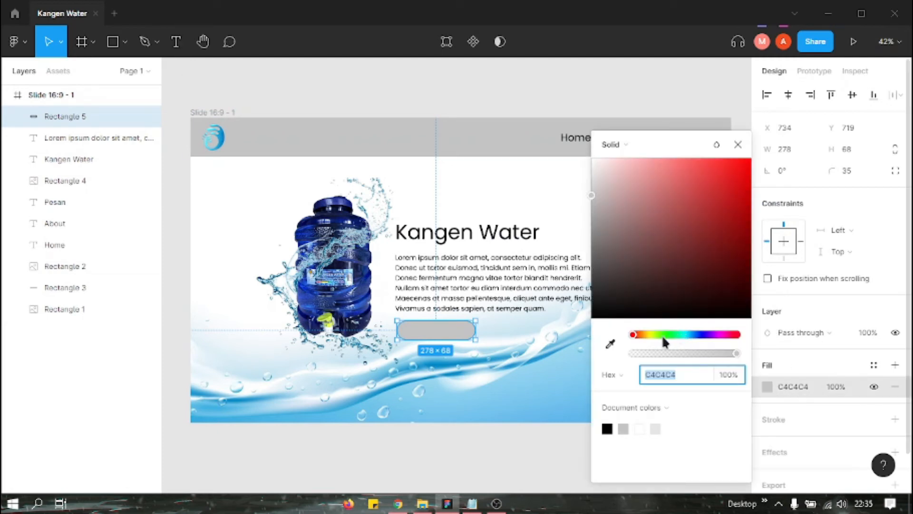
pyautogui.moveTo(662, 335); pyautogui.dragTo(669, 335)
pyautogui.moveTo(693, 222); pyautogui.dragTo(785, 143)
pyautogui.moveTo(670, 333); pyautogui.dragTo(672, 332)
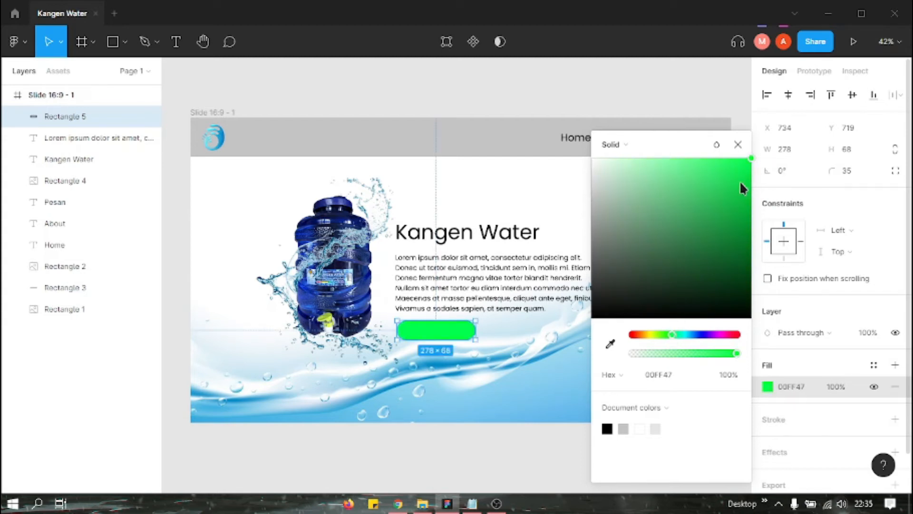
pyautogui.click(512, 351)
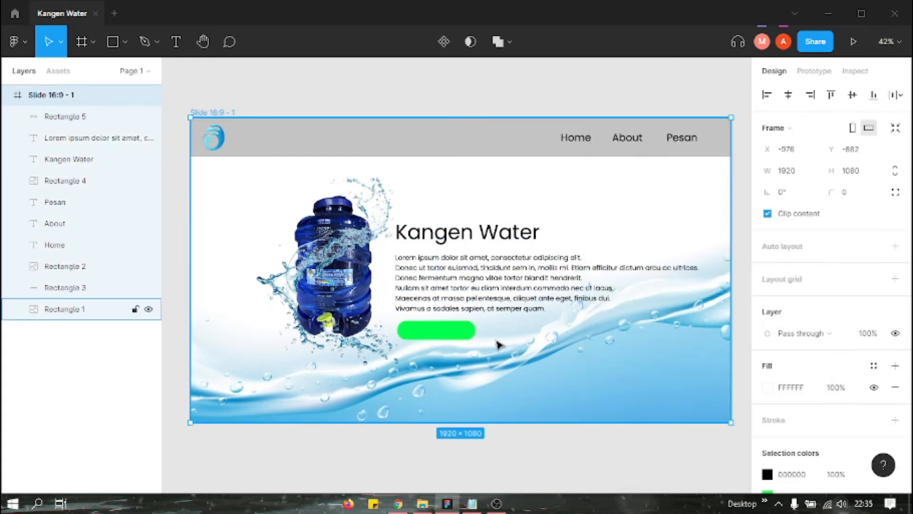
# Add the text "Pesan" over the green rounded rectangle and set its font size to 36.
pyautogui.click(174, 42)
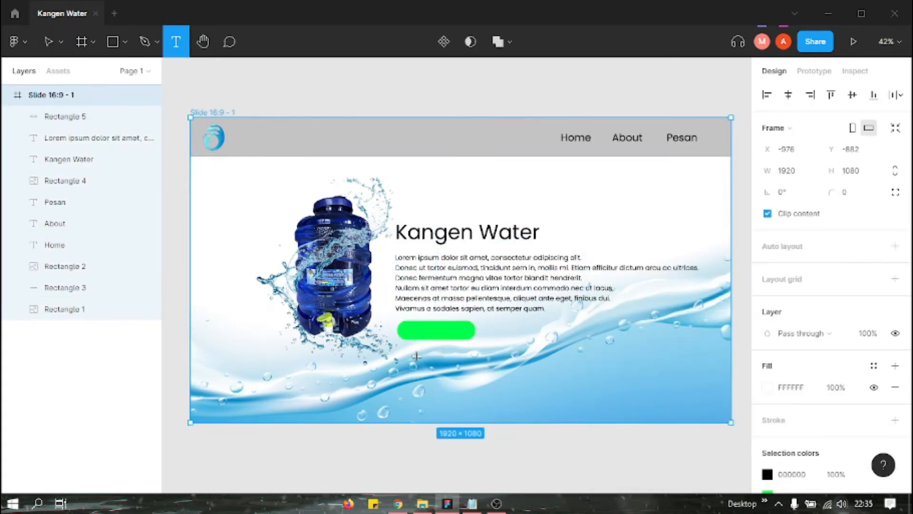
pyautogui.click(414, 329)
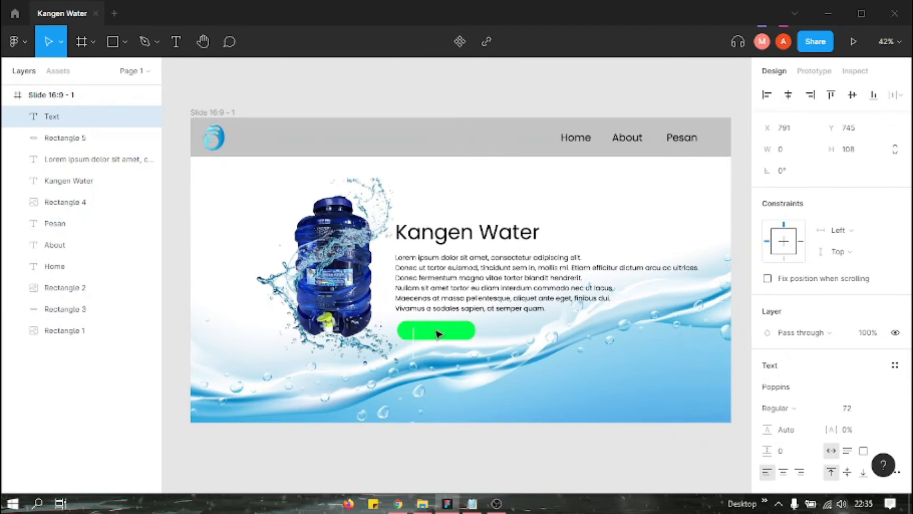
pyautogui.write('Pesan')
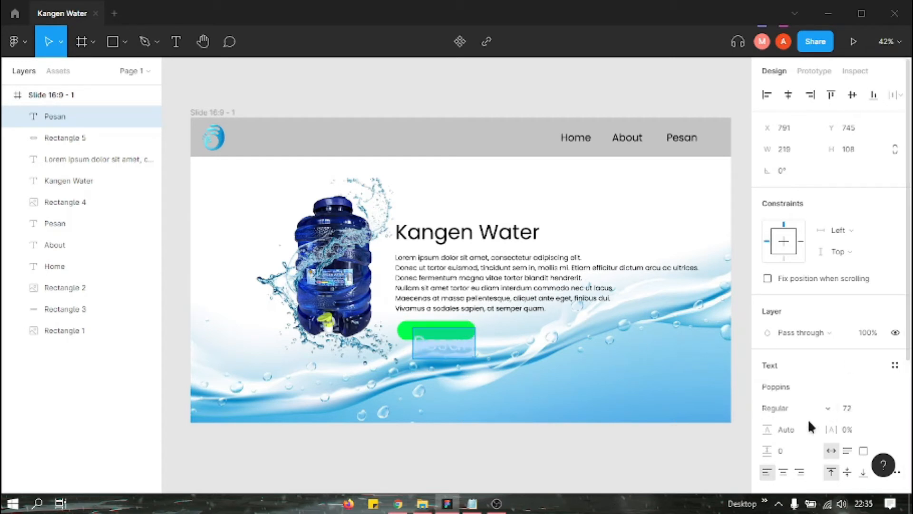
pyautogui.scroll(-3, 763, 331)
pyautogui.scroll(3, 783, 375)
pyautogui.scroll(-3, 806, 421)
pyautogui.scroll(3, 794, 396)
pyautogui.scroll(-4, 794, 396)
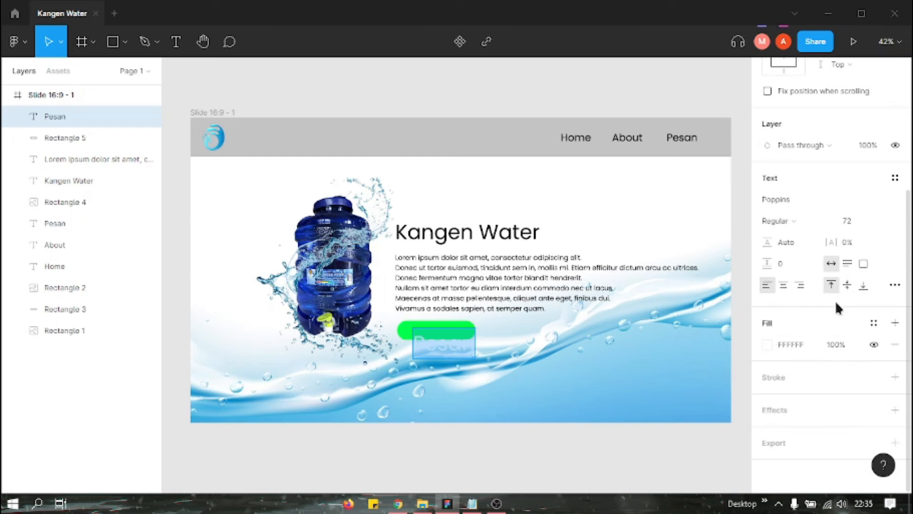
pyautogui.scroll(3, 833, 341)
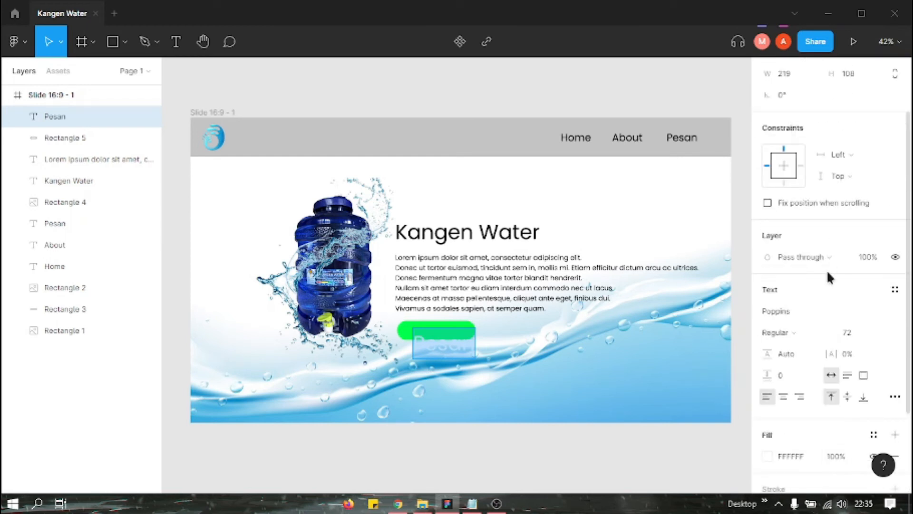
pyautogui.click(883, 335)
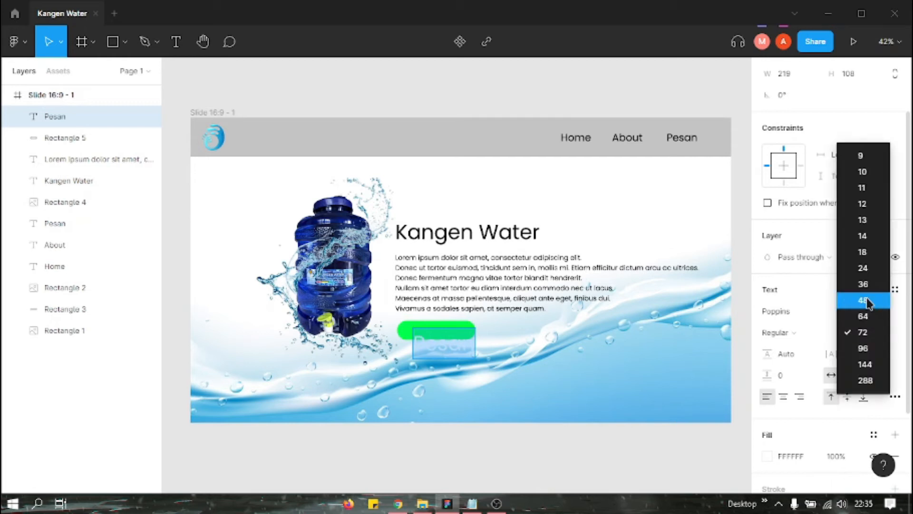
pyautogui.click(859, 284)
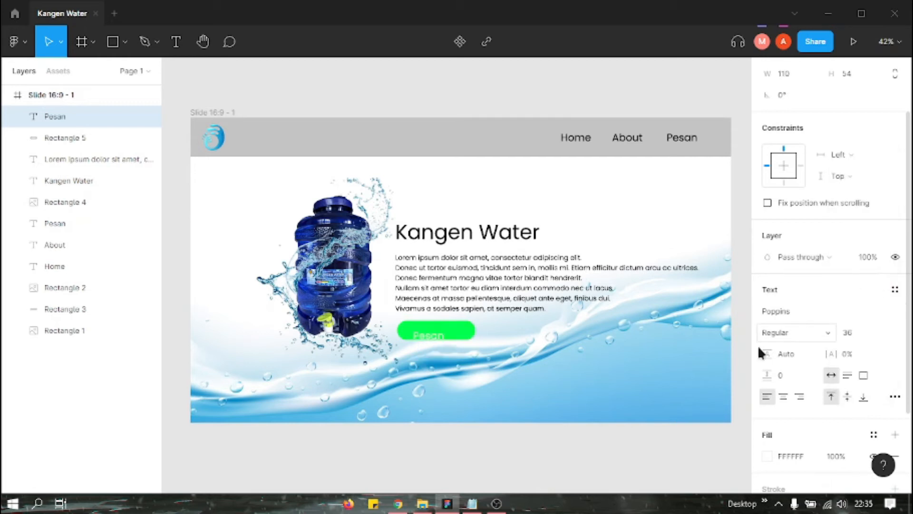
# Narrow the green rounded rectangle to about 223 wide and centre the "Pesan" label on it.
pyautogui.click(499, 341)
pyautogui.moveTo(429, 340); pyautogui.dragTo(436, 332)
pyautogui.click(502, 347)
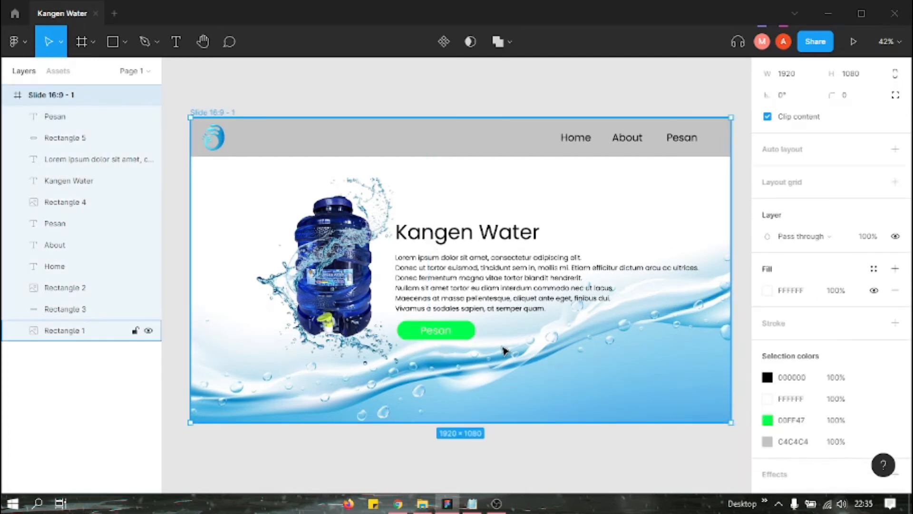
pyautogui.click(466, 329)
pyautogui.moveTo(475, 330); pyautogui.dragTo(472, 361)
pyautogui.click(489, 356)
pyautogui.click(461, 351)
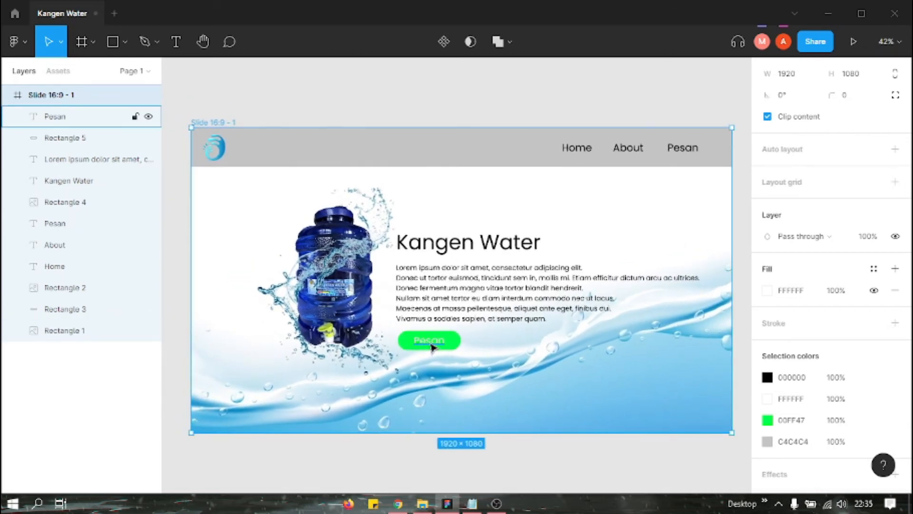
# Group the "Pesan" label with its green rounded rectangle and rename the group "Button".
pyautogui.click(434, 347)
pyautogui.keyDown('shift'); pyautogui.click(64, 138); pyautogui.keyUp('shift')
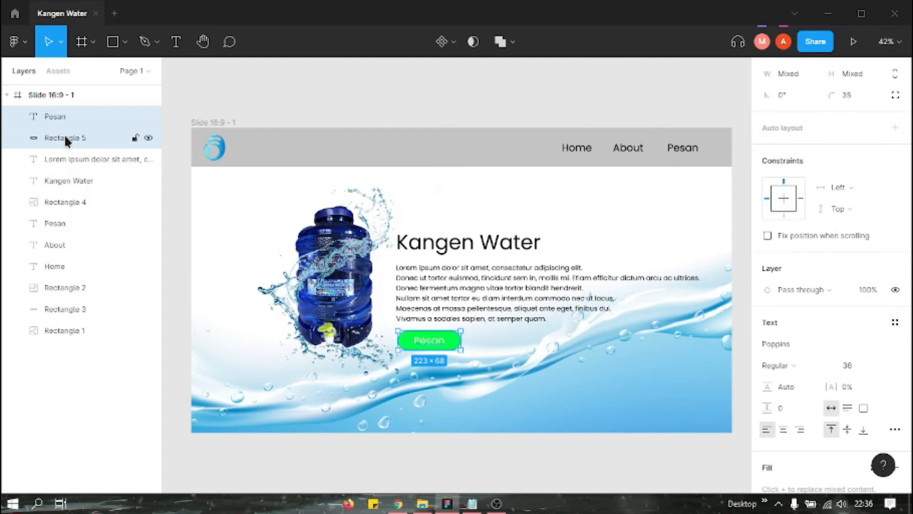
pyautogui.hotkey('ctrl', 'g')
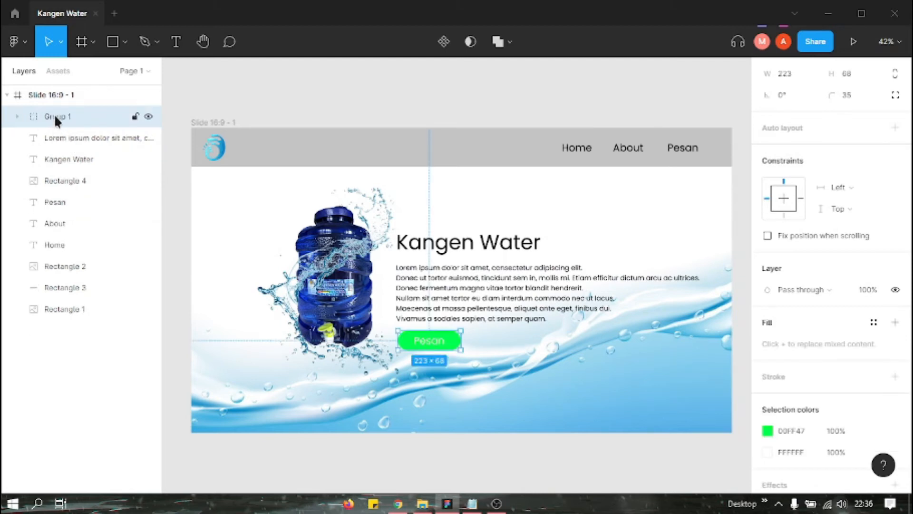
pyautogui.doubleClick(65, 117)
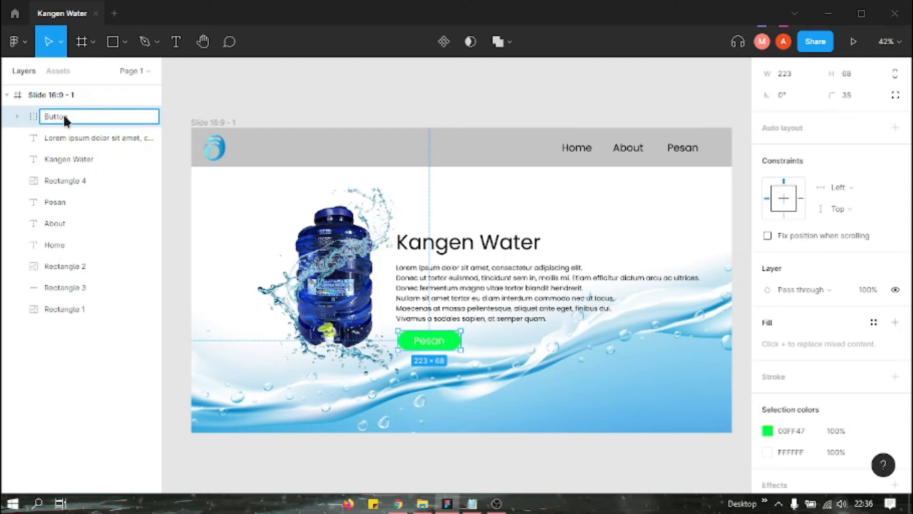
pyautogui.click(512, 343)
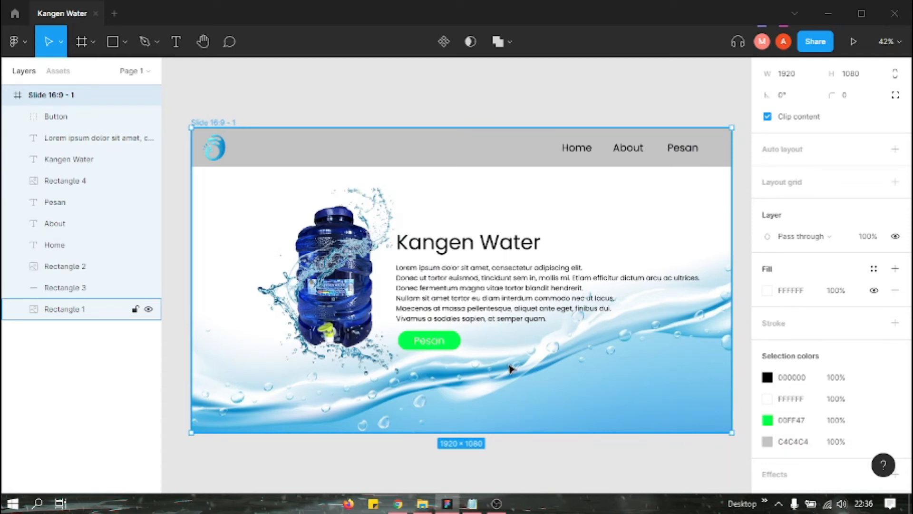
# Fill the header bar with the light blue 8BCFF2 sampled from the wave background.
pyautogui.click(478, 158)
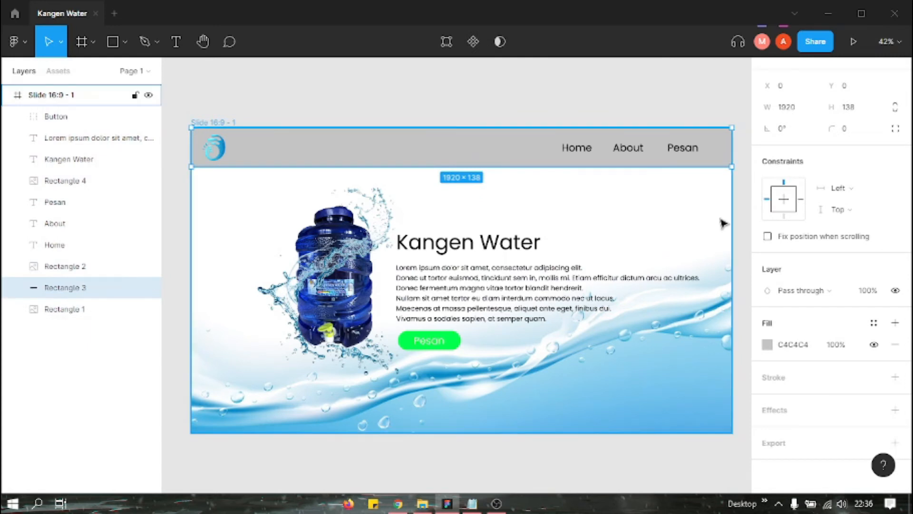
pyautogui.click(768, 344)
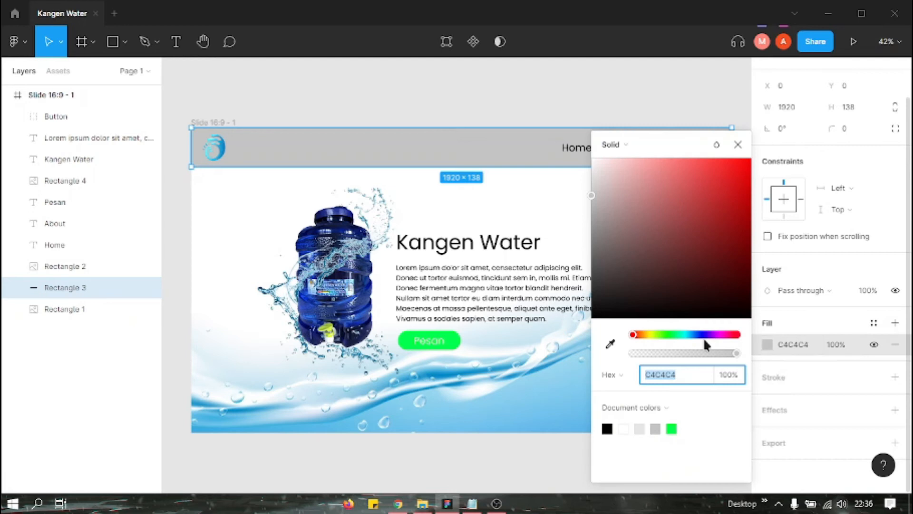
pyautogui.click(610, 344)
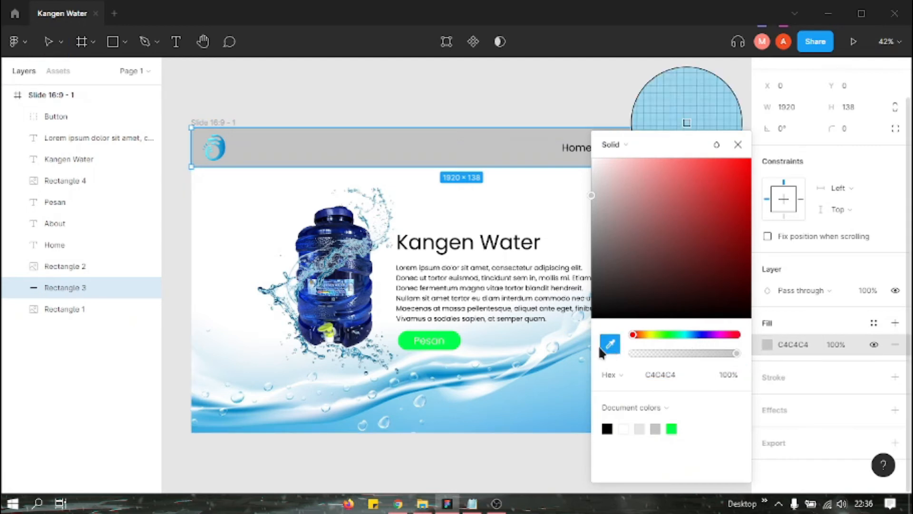
pyautogui.click(547, 366)
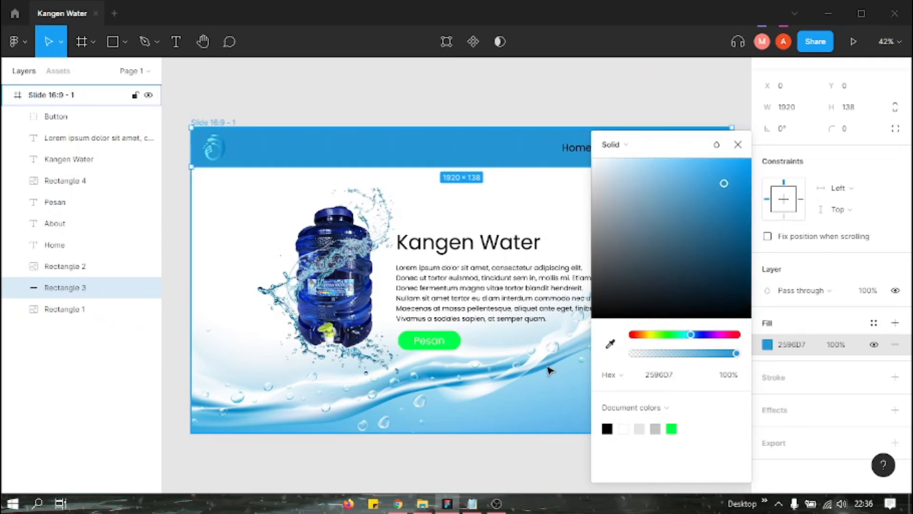
pyautogui.click(611, 344)
pyautogui.click(561, 387)
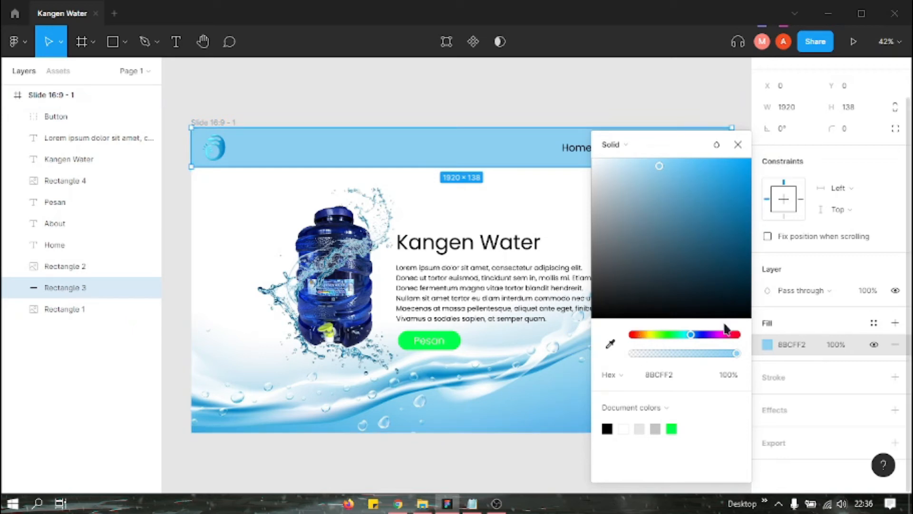
# Change the header bar's fill from solid to a linear gradient that fades from light blue to transparent.
pyautogui.click(626, 147)
pyautogui.click(630, 160)
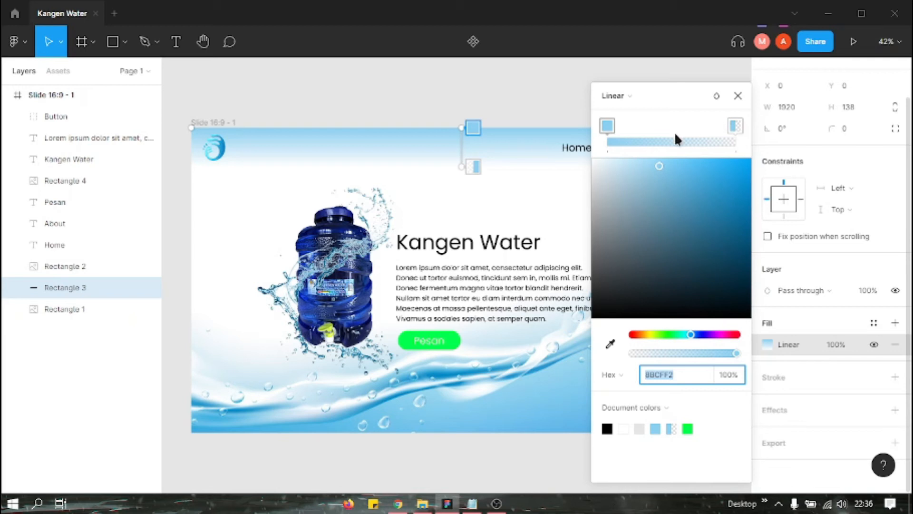
pyautogui.click(740, 97)
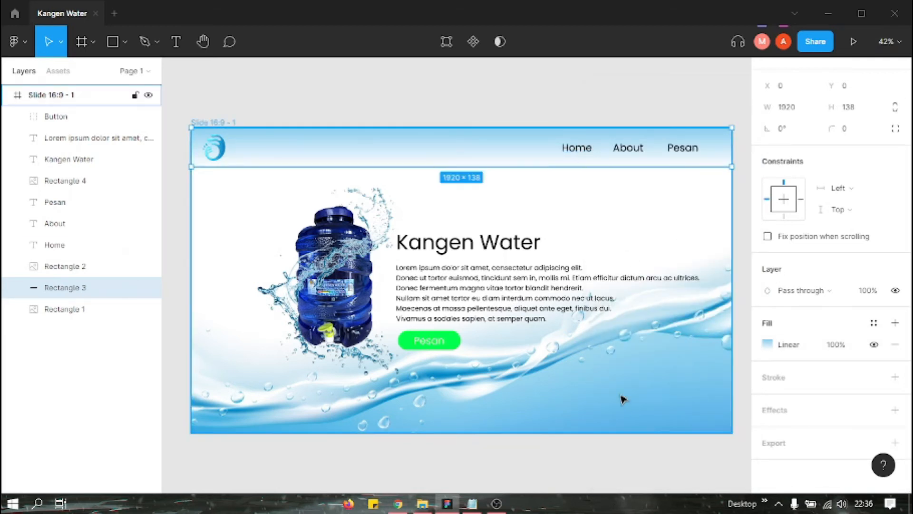
pyautogui.click(744, 366)
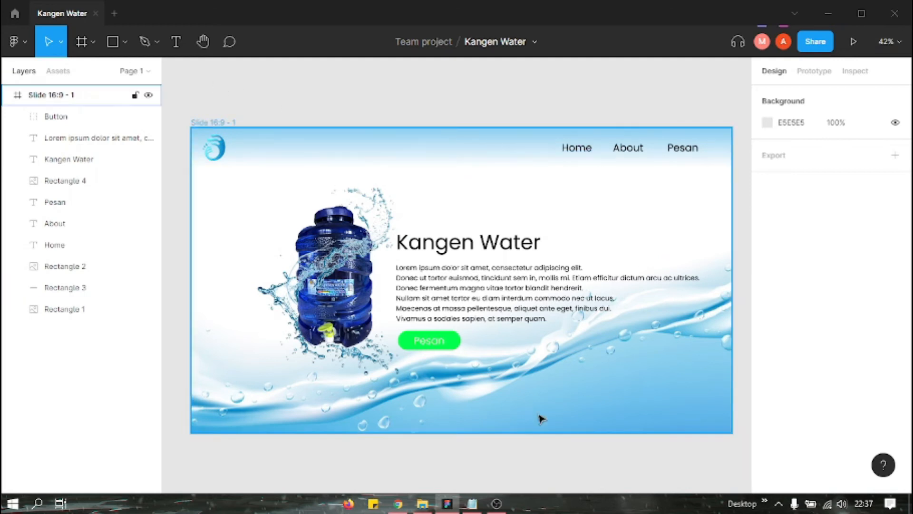
pyautogui.click(92, 44)
pyautogui.click(97, 74)
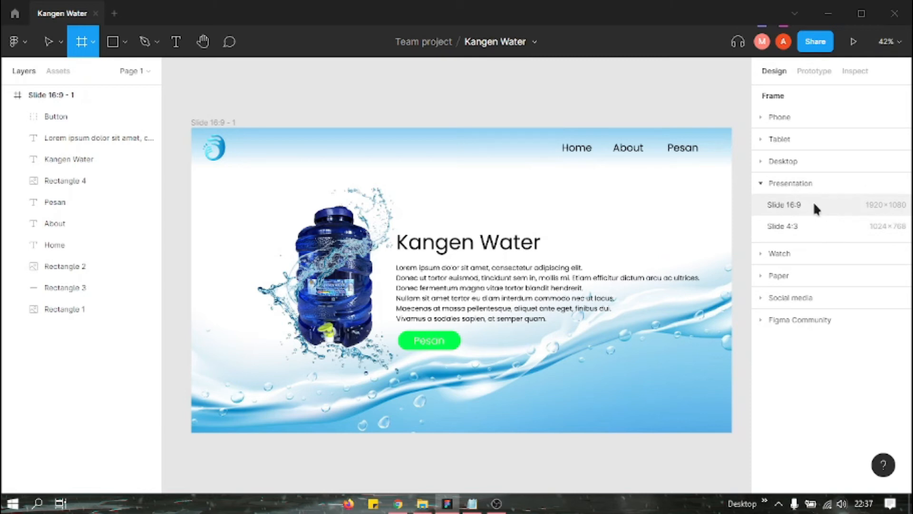
pyautogui.click(787, 204)
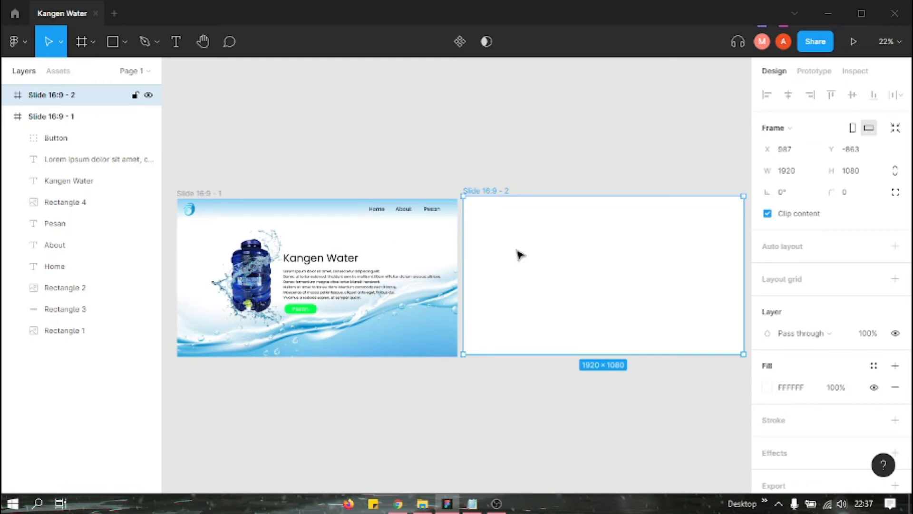
pyautogui.press('Delete')
# Duplicate the complete Kangen Water slide and place the copy beside the original, at about X 987, Y -846.
pyautogui.click(415, 248)
pyautogui.keyDown('alt'); pyautogui.moveTo(414, 248); pyautogui.dragTo(686, 238); pyautogui.keyUp('alt')
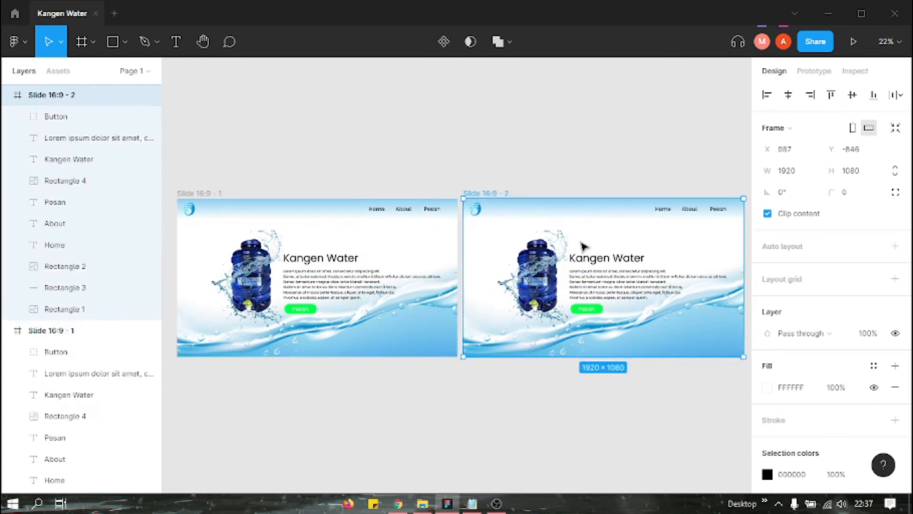
pyautogui.click(584, 245)
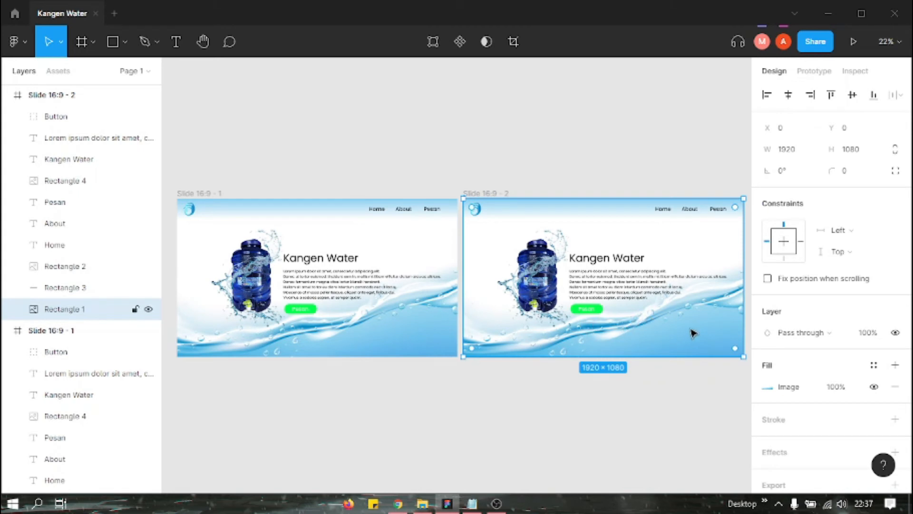
pyautogui.moveTo(712, 336); pyautogui.dragTo(637, 323)
pyautogui.hotkey('ctrl', 'z')
pyautogui.click(710, 401)
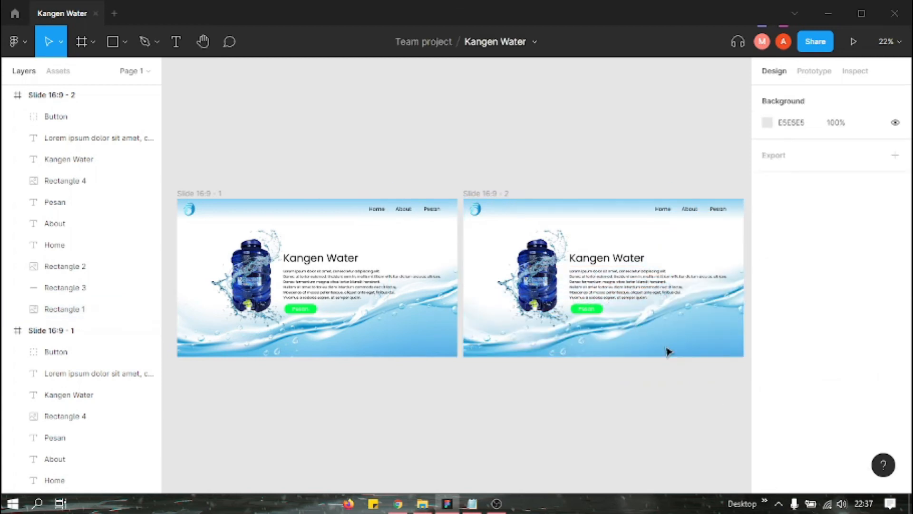
# Delete the bottle image, the "Kangen Water" title, the lorem ipsum paragraph and the green button from the second slide.
pyautogui.click(545, 275)
pyautogui.click(600, 264)
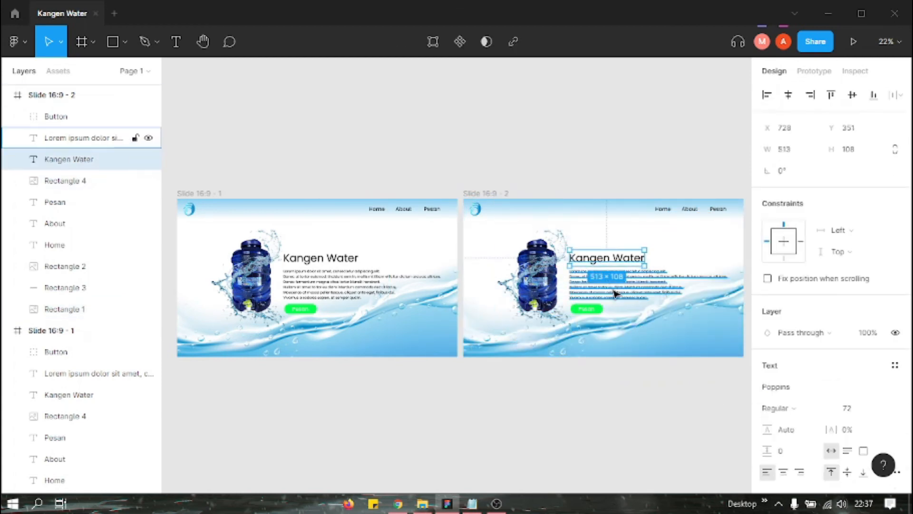
pyautogui.click(538, 285)
pyautogui.click(591, 260)
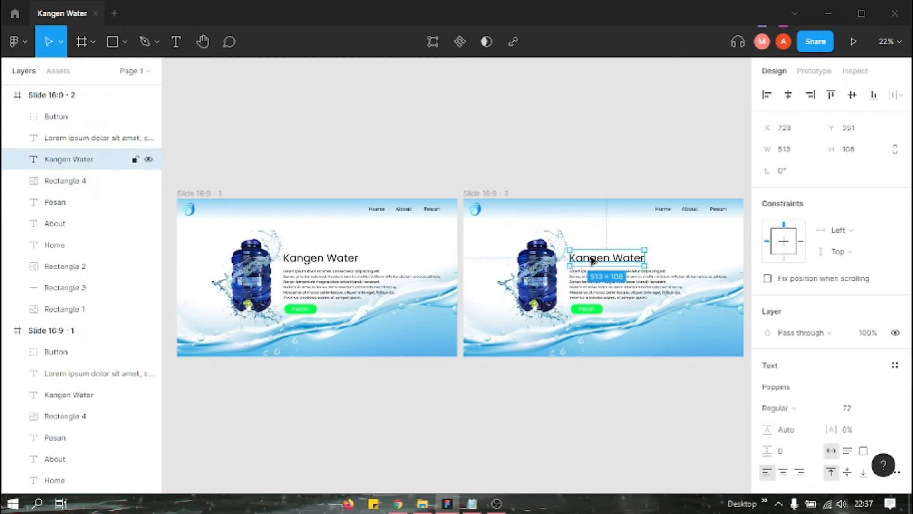
pyautogui.press('Delete')
pyautogui.click(604, 286)
pyautogui.press('Delete')
pyautogui.click(586, 310)
pyautogui.press('Delete')
pyautogui.press('Delete')
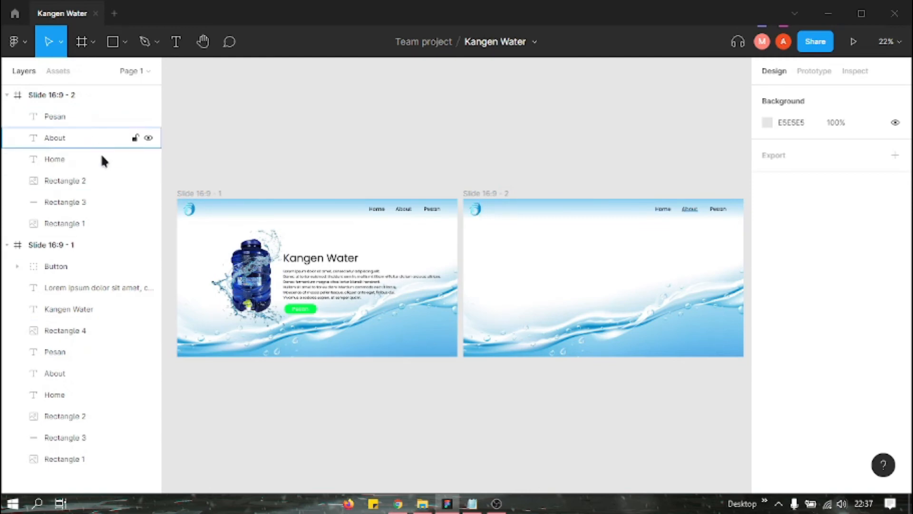
# Add the text "Ini halaman About" to the second slide and centre it horizontally in the white area above the wave.
pyautogui.click(177, 43)
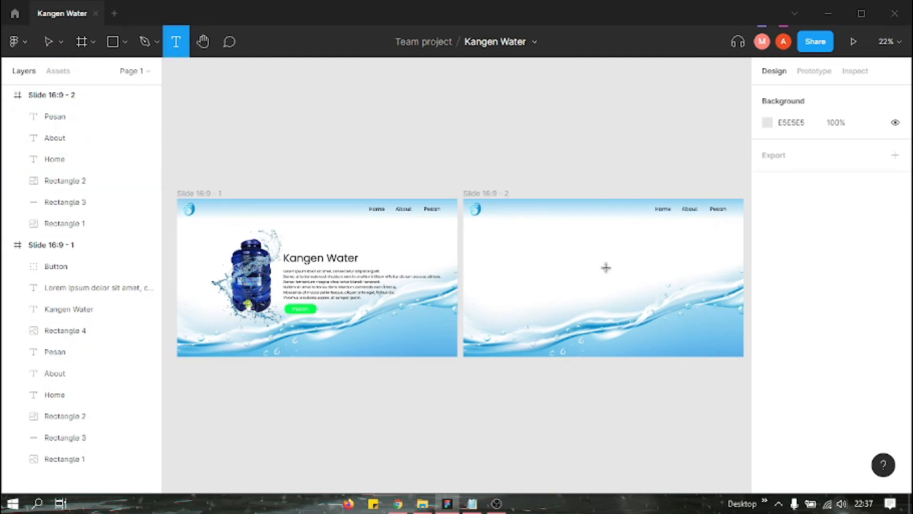
pyautogui.click(555, 261)
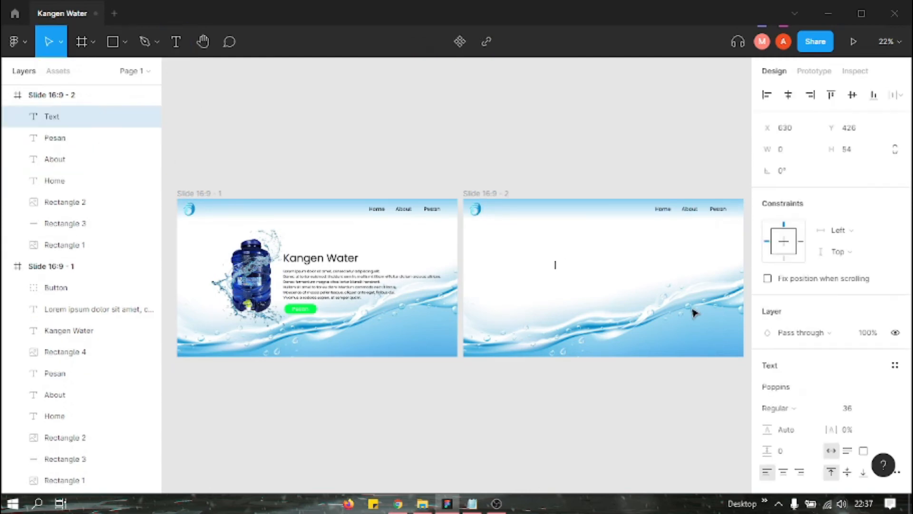
pyautogui.write('Ini halaman About')
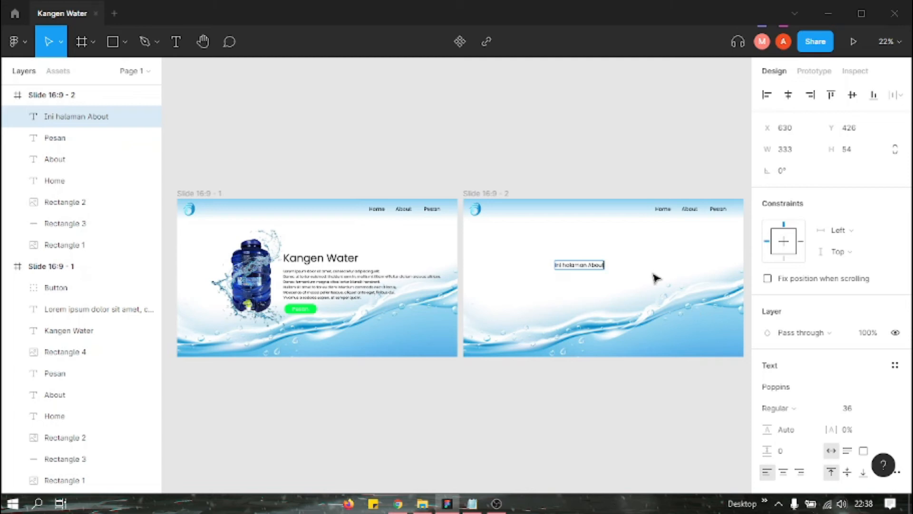
pyautogui.press('Return')
pyautogui.press('BackSpace')
pyautogui.press('Escape')
pyautogui.press('Escape')
pyautogui.moveTo(580, 265); pyautogui.dragTo(604, 259)
pyautogui.hotkey('ctrl', 'z')
pyautogui.press('Escape')
# Copy the lorem ipsum paragraph from the first slide into the second slide and place it centred below the "Ini halaman About" heading.
pyautogui.click(373, 287)
pyautogui.hotkey('ctrl', 'c')
pyautogui.click(560, 289)
pyautogui.hotkey('ctrl', 'v')
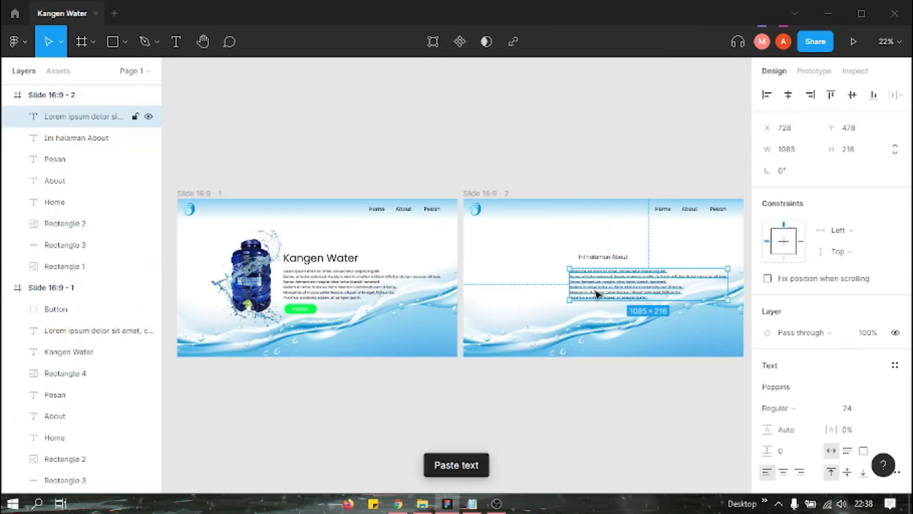
pyautogui.moveTo(637, 281); pyautogui.dragTo(614, 281)
pyautogui.click(632, 322)
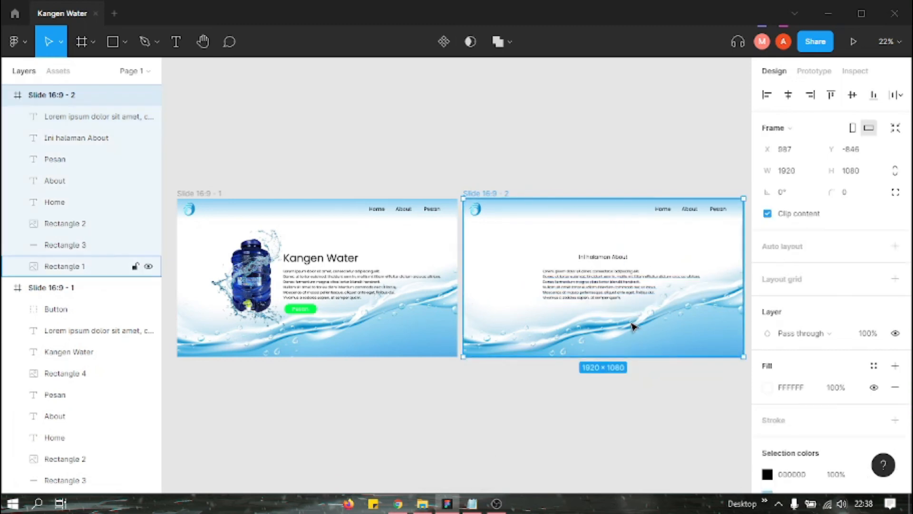
pyautogui.click(629, 429)
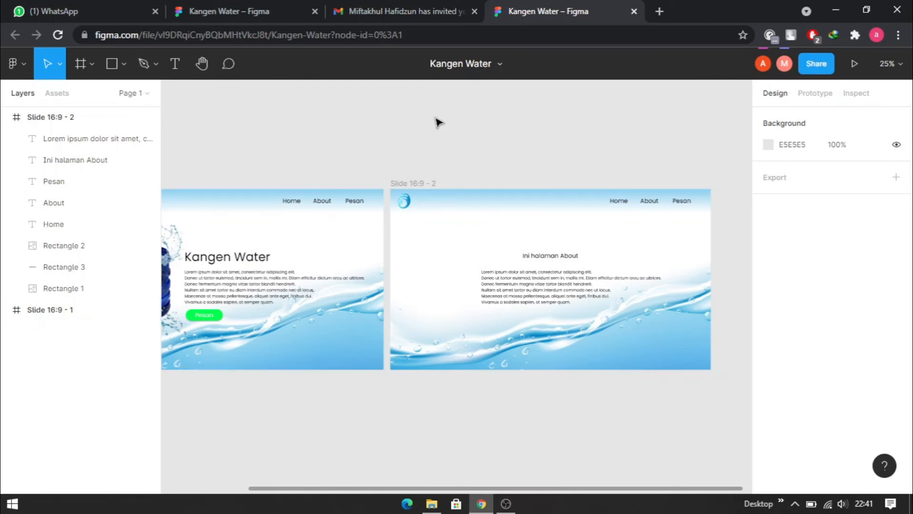
# Add a prototype interaction with the On click trigger to the About label in the first slide's header.
pyautogui.click(337, 253)
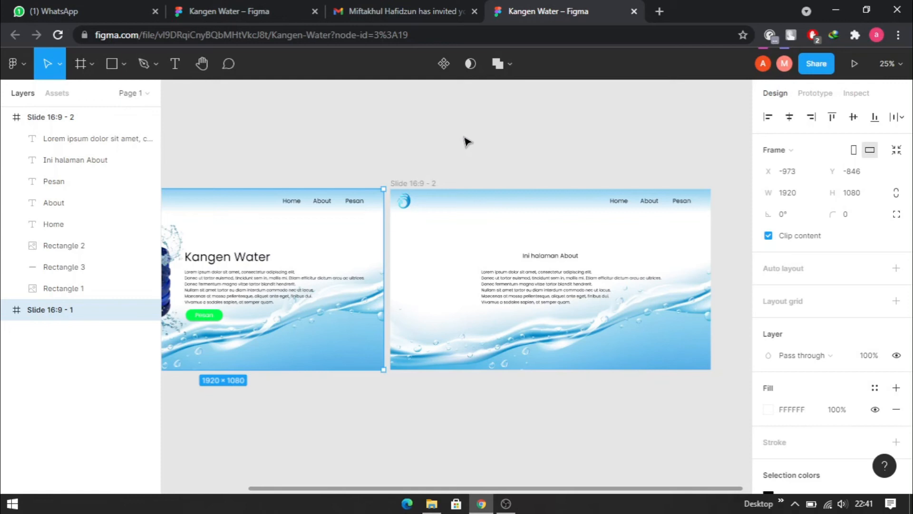
pyautogui.click(323, 206)
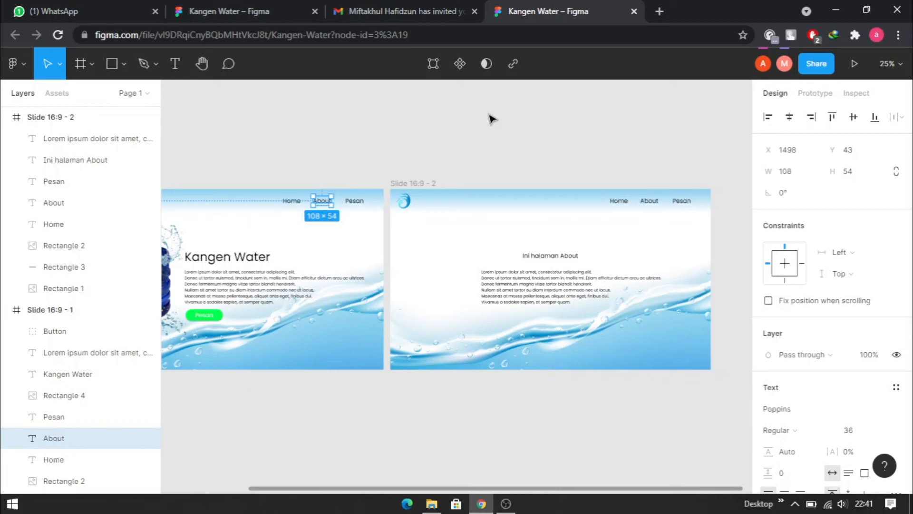
pyautogui.click(815, 95)
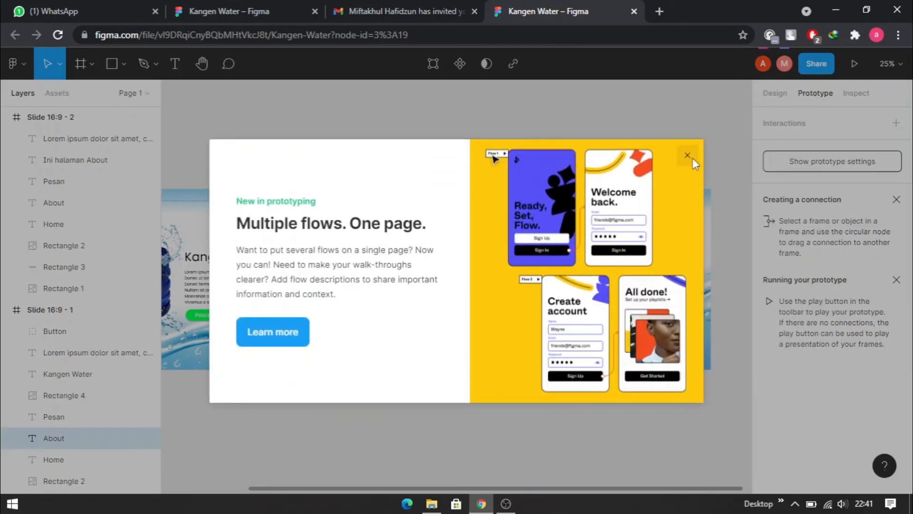
pyautogui.click(689, 157)
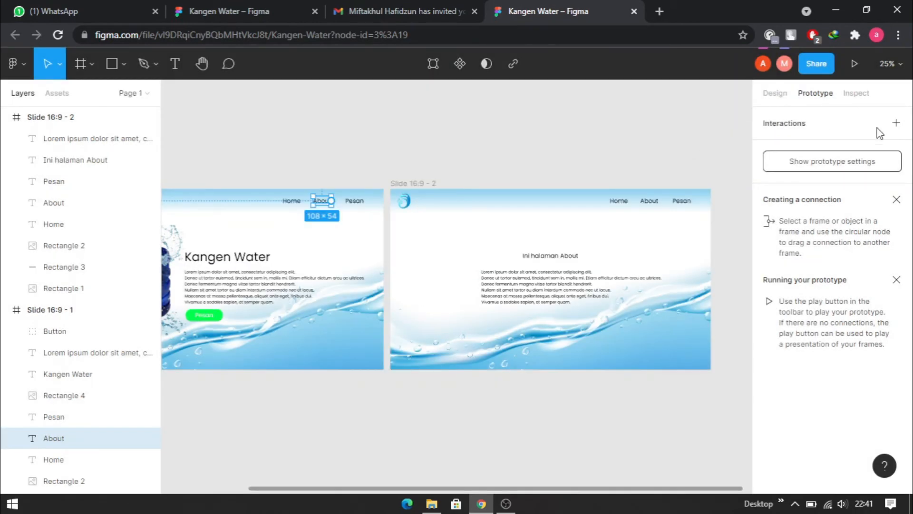
pyautogui.click(896, 125)
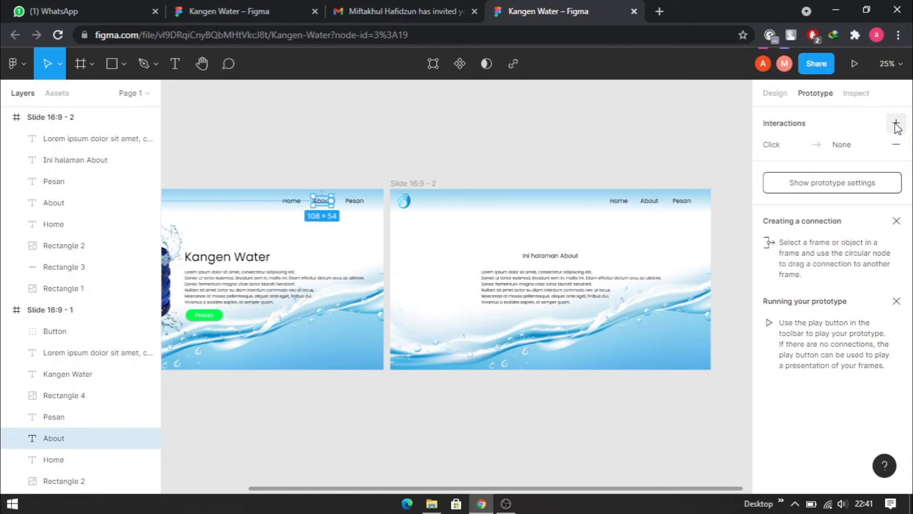
pyautogui.click(778, 148)
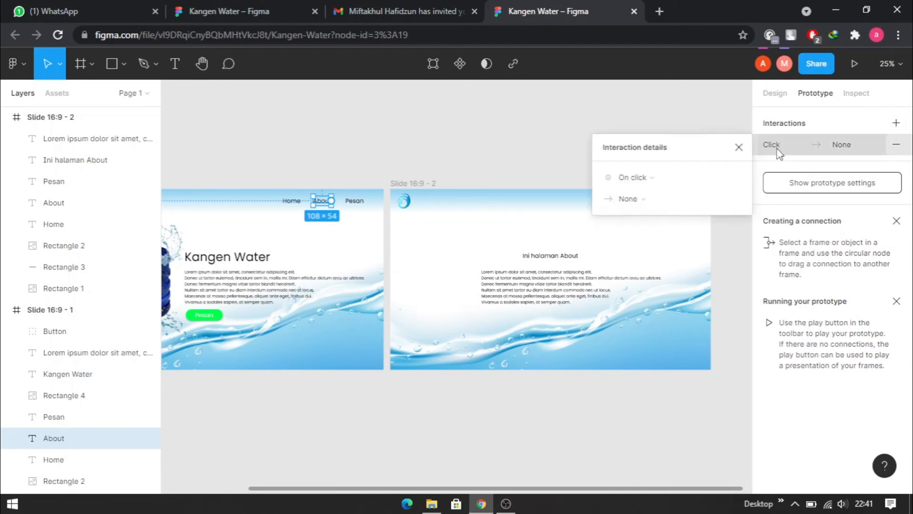
pyautogui.click(633, 179)
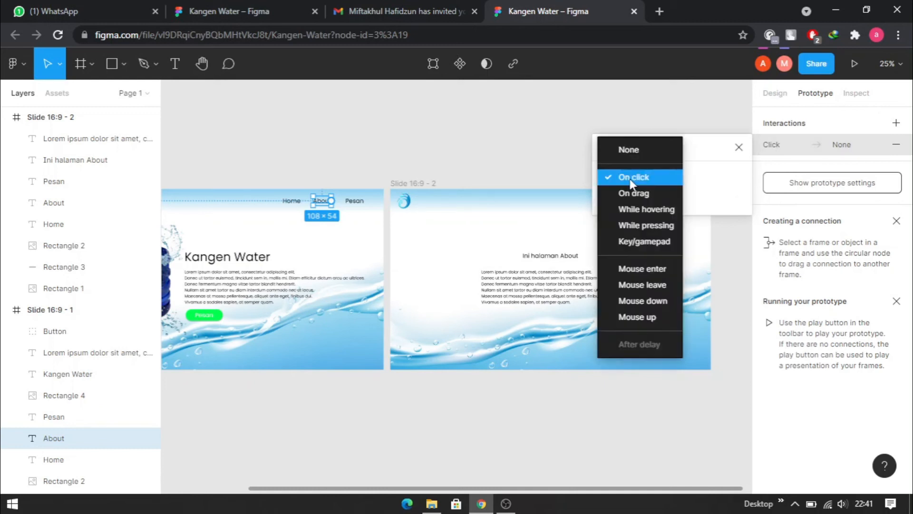
pyautogui.click(631, 180)
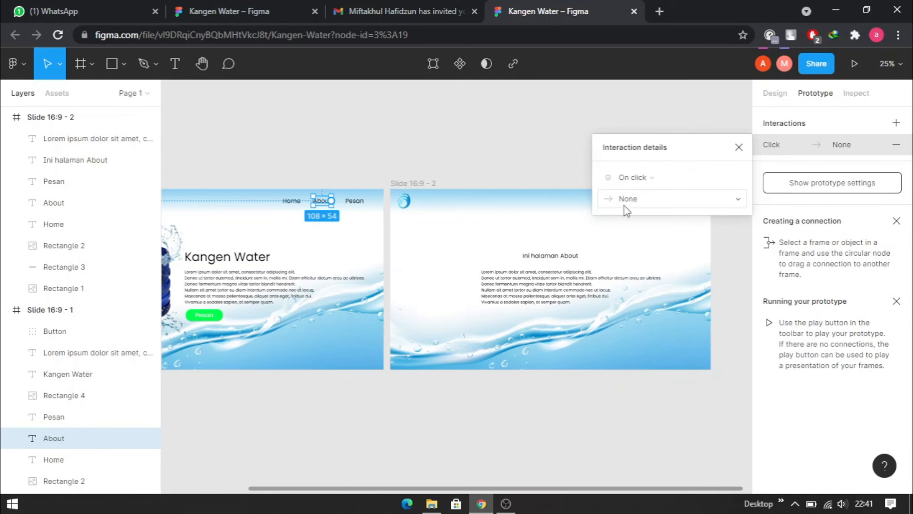
# Make the About interaction navigate to Slide 16:9 - 2 with the Smart animate animation.
pyautogui.click(628, 200)
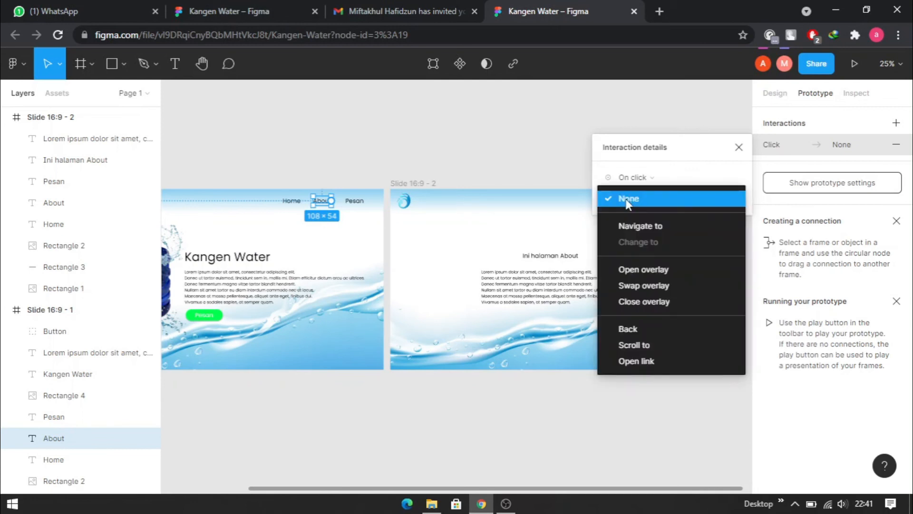
pyautogui.click(637, 227)
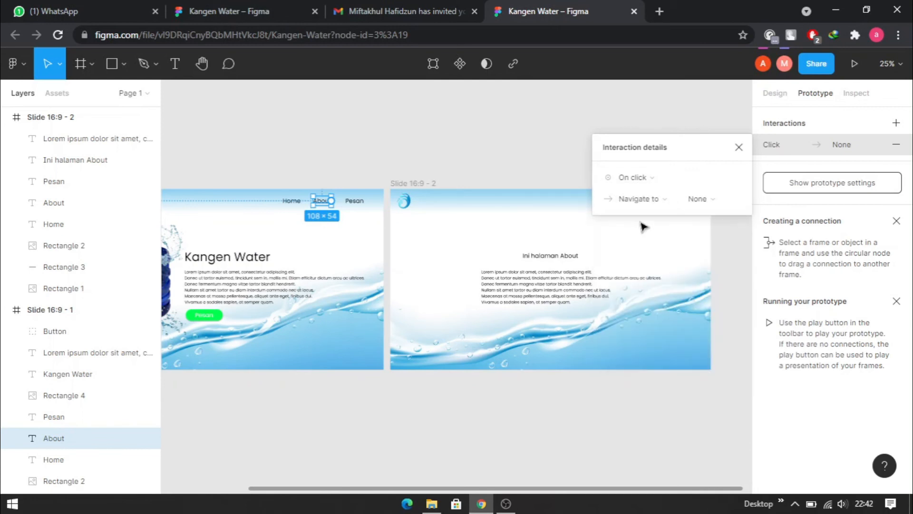
pyautogui.click(699, 199)
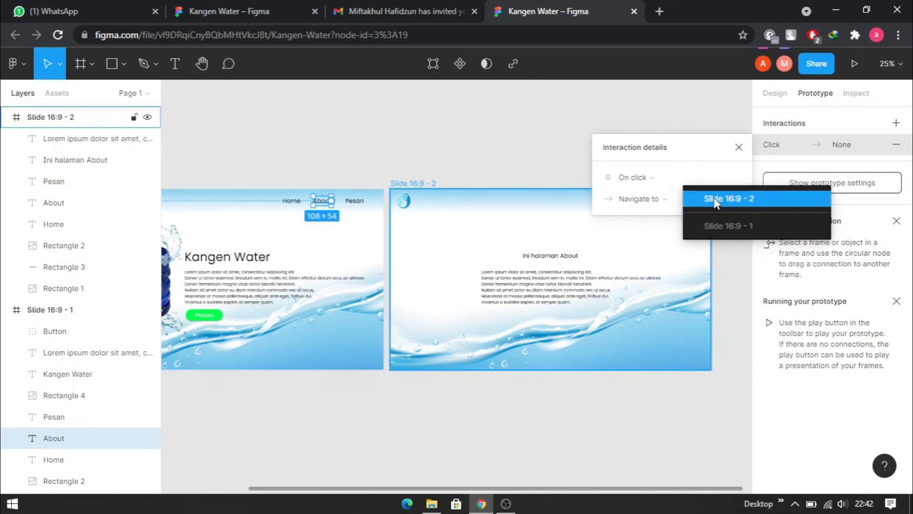
pyautogui.click(720, 203)
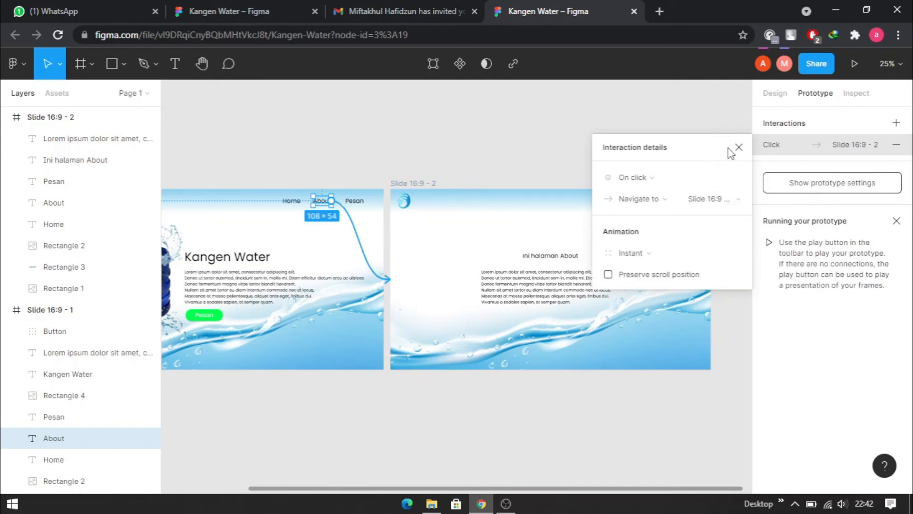
pyautogui.click(632, 254)
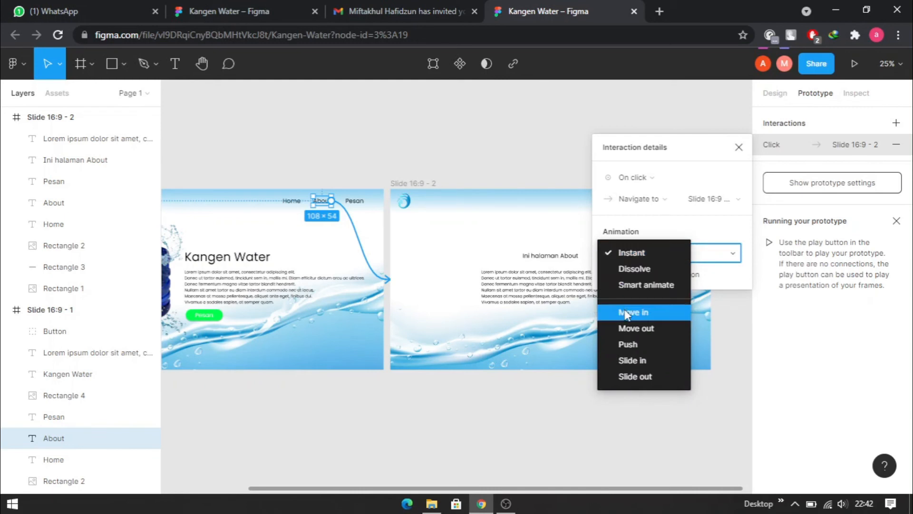
pyautogui.click(629, 285)
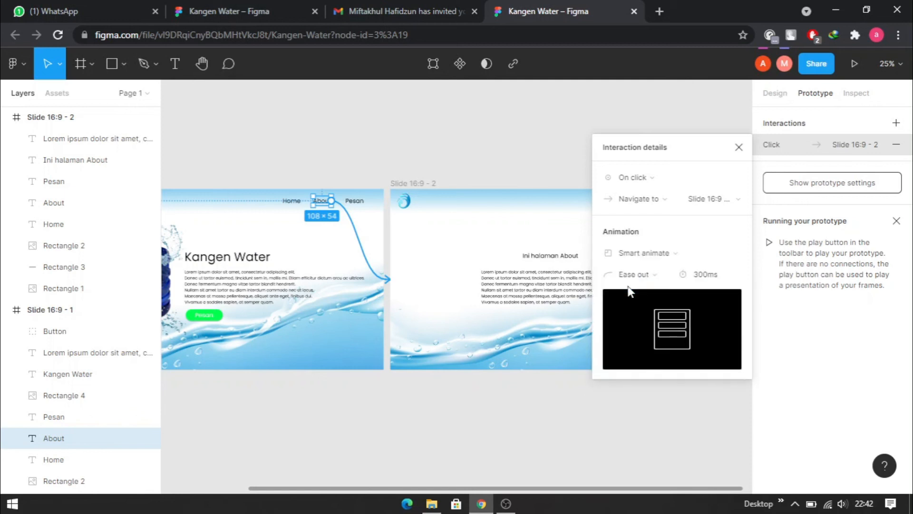
pyautogui.click(738, 149)
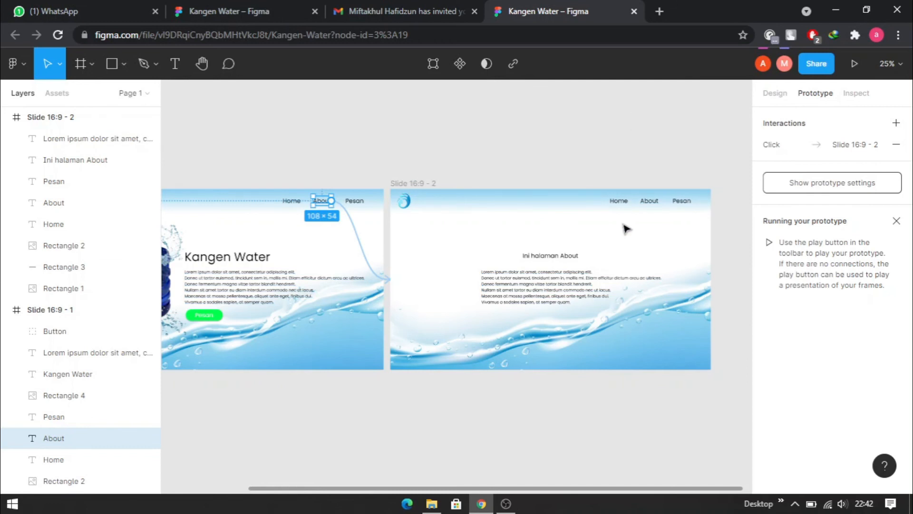
# Duplicate the complete Slide 16:9 - 2 and place the copy directly below the original.
pyautogui.click(647, 243)
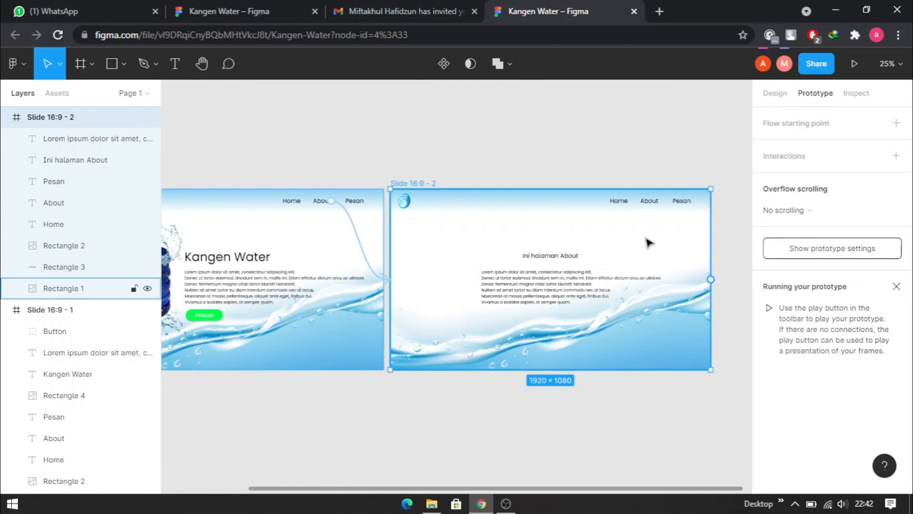
pyautogui.moveTo(647, 257); pyautogui.dragTo(649, 443)
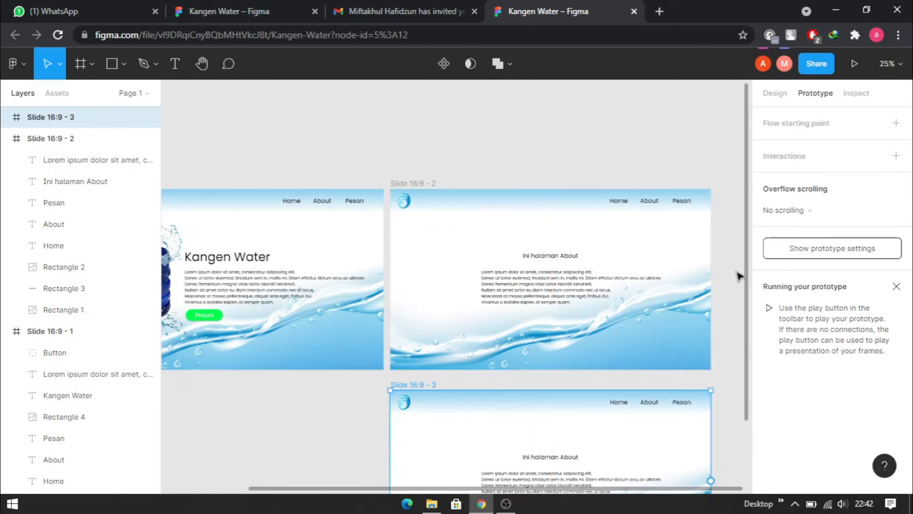
# Change the heading on the lower slide copy to "Ini halaman Pesan".
pyautogui.scroll(-2, 742, 285)
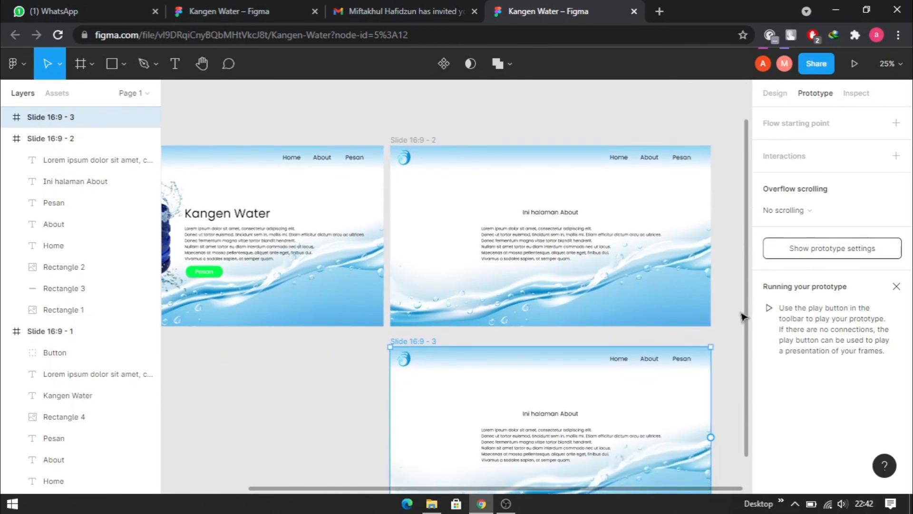
pyautogui.scroll(-4, 742, 316)
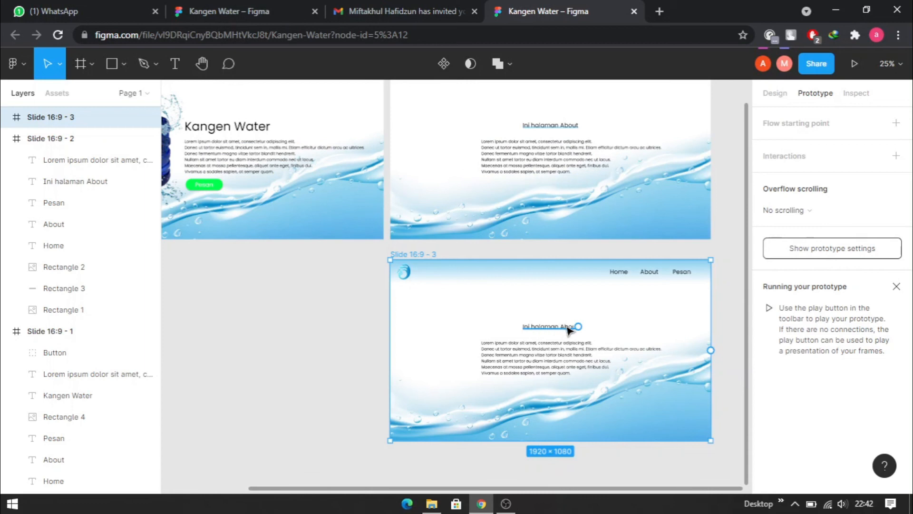
pyautogui.doubleClick(567, 328)
pyautogui.click(566, 327)
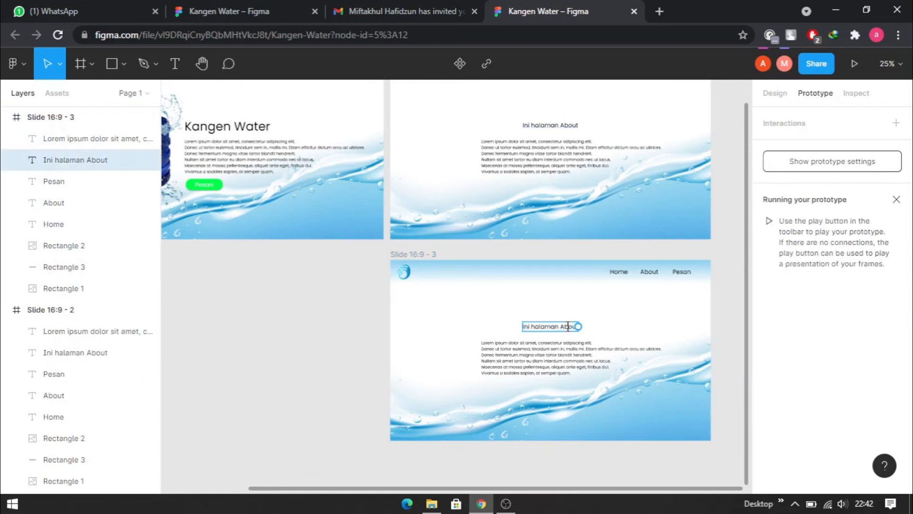
pyautogui.press('BackSpace')
pyautogui.press('BackSpace')
pyautogui.press('BackSpace')
pyautogui.press('BackSpace')
pyautogui.press('BackSpace')
pyautogui.write('APesa')
pyautogui.press('BackSpace')
pyautogui.press('BackSpace')
pyautogui.press('BackSpace')
pyautogui.press('BackSpace')
pyautogui.write('Pesan')
pyautogui.press('BackSpace')
pyautogui.press('BackSpace')
pyautogui.press('BackSpace')
pyautogui.press('BackSpace')
pyautogui.press('BackSpace')
pyautogui.press('BackSpace')
pyautogui.press('BackSpace')
pyautogui.press('BackSpace')
pyautogui.write('Pesan')
pyautogui.press('Escape')
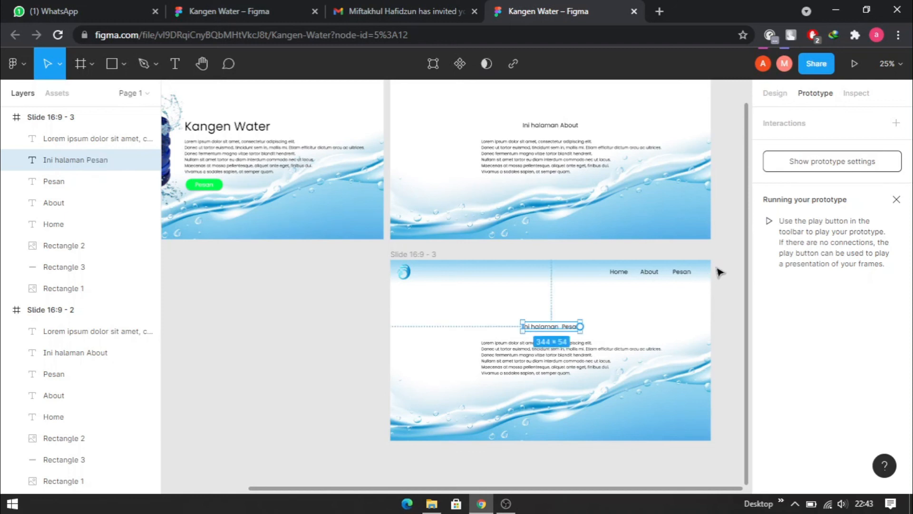
pyautogui.click(319, 294)
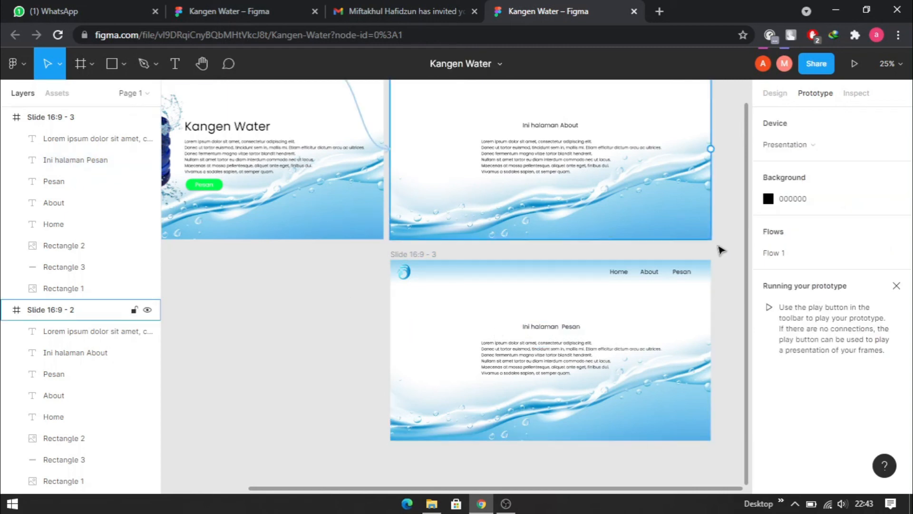
# Add a prototype interaction with the On click trigger to the Pesan label in the first slide's header.
pyautogui.moveTo(747, 226); pyautogui.dragTo(749, 178)
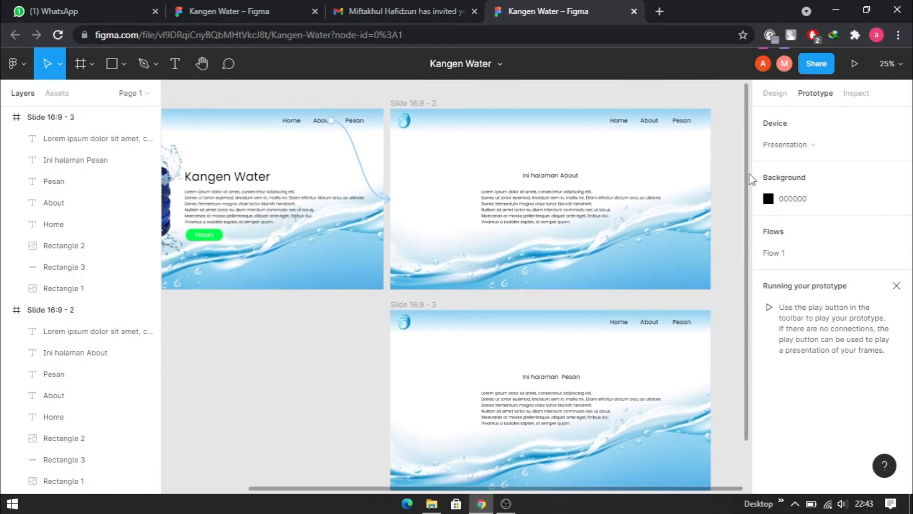
pyautogui.click(354, 125)
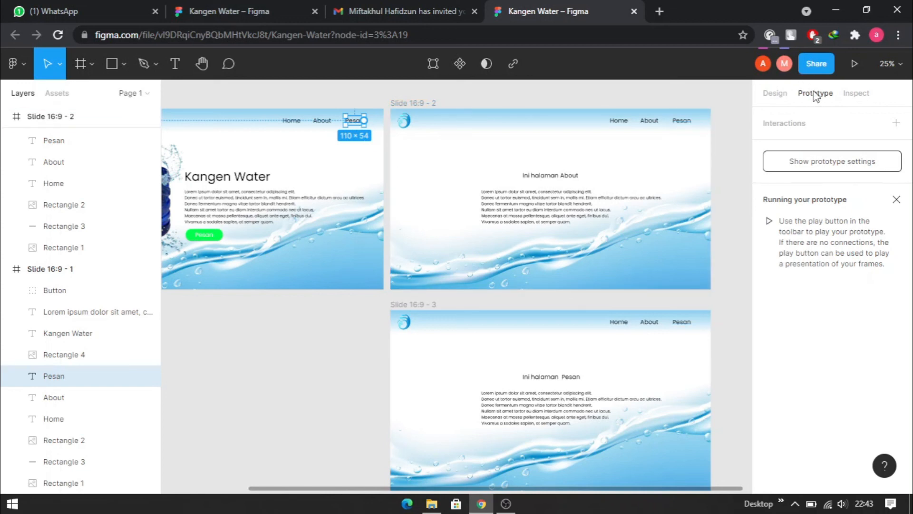
pyautogui.click(896, 124)
pyautogui.click(780, 143)
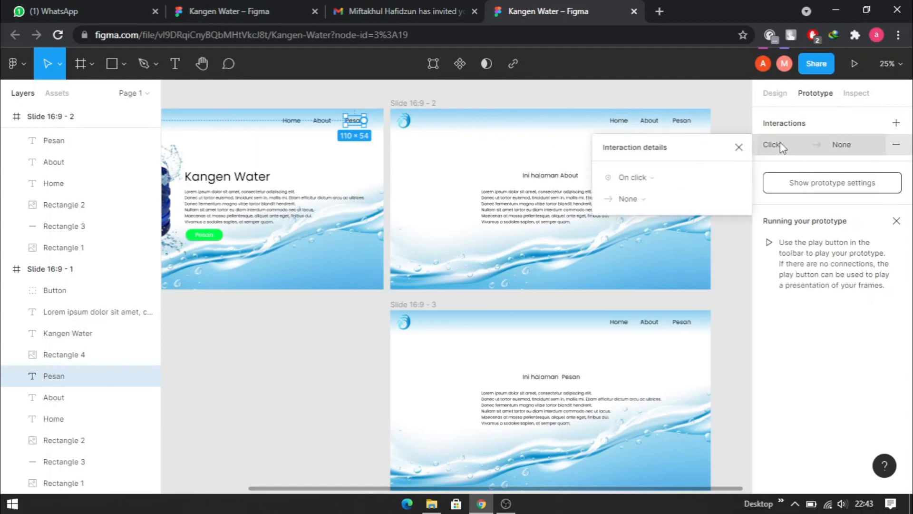
pyautogui.click(625, 180)
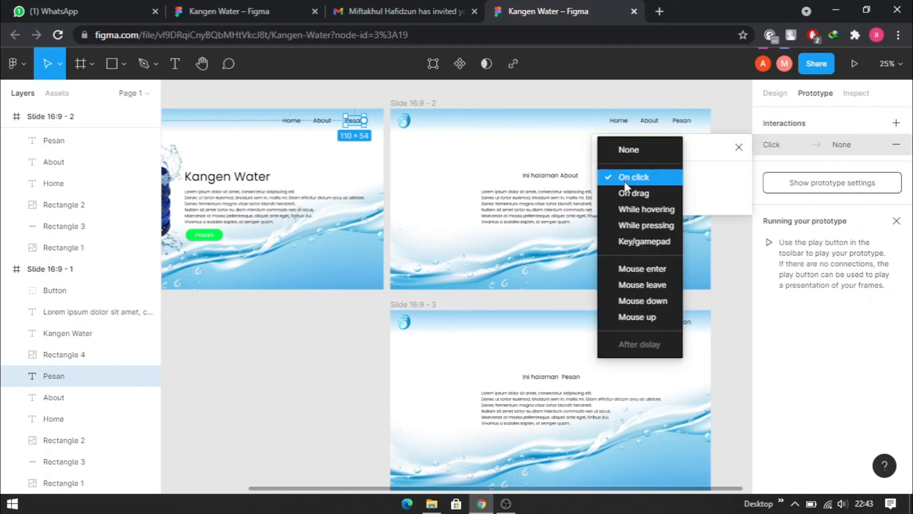
pyautogui.click(629, 179)
# Make the header's Pesan interaction navigate to Slide 16:9 - 3, and close the interaction details.
pyautogui.click(629, 199)
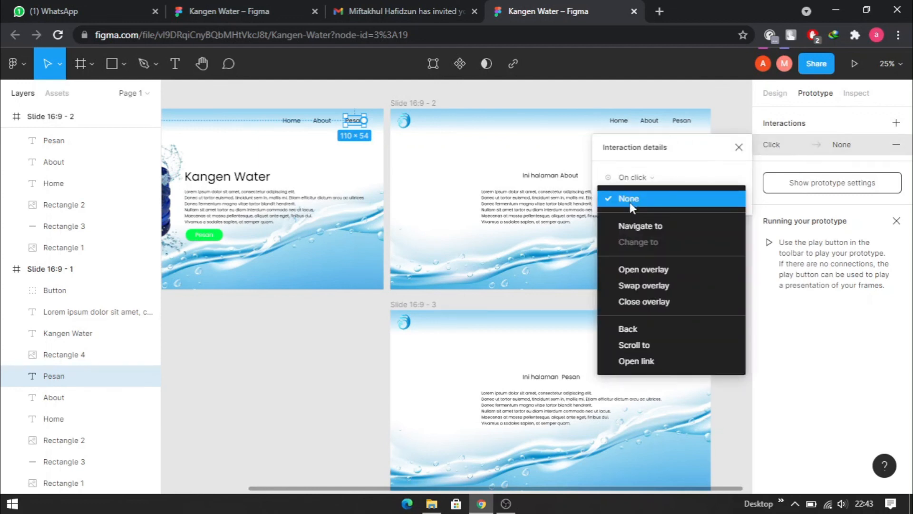
pyautogui.click(637, 226)
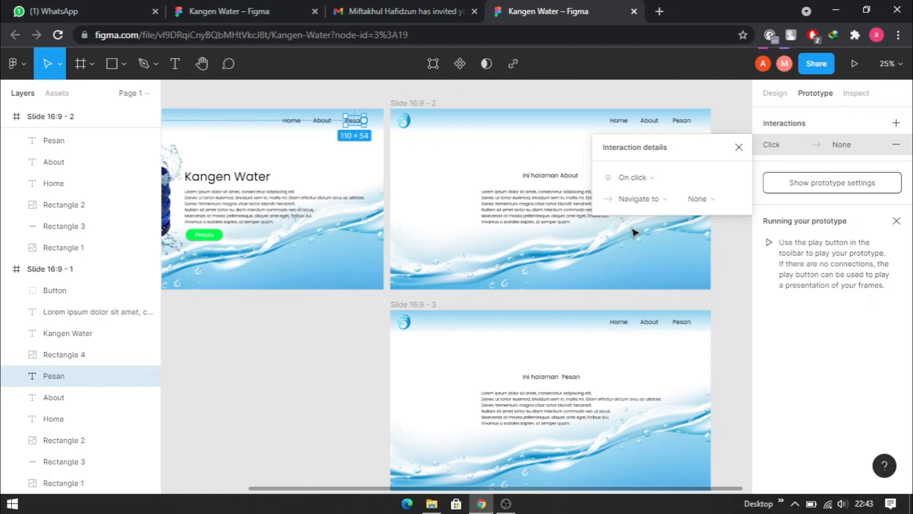
pyautogui.click(708, 203)
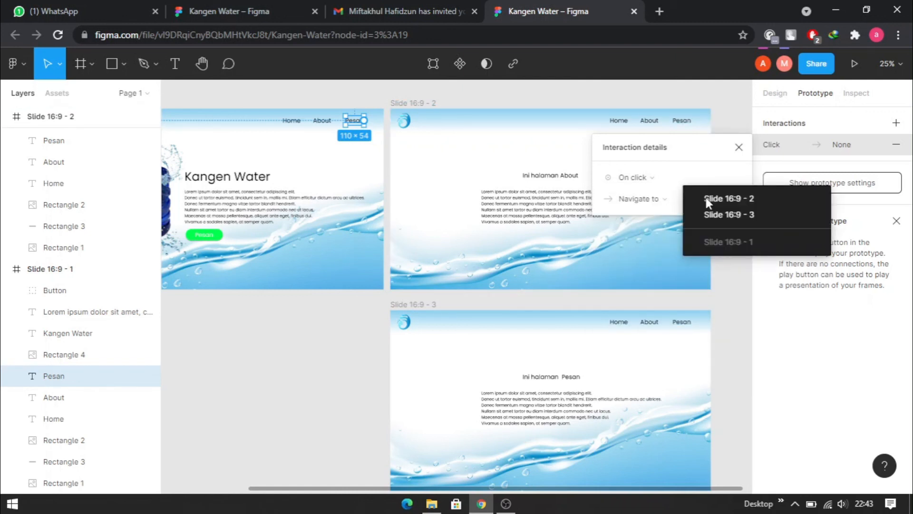
pyautogui.click(726, 217)
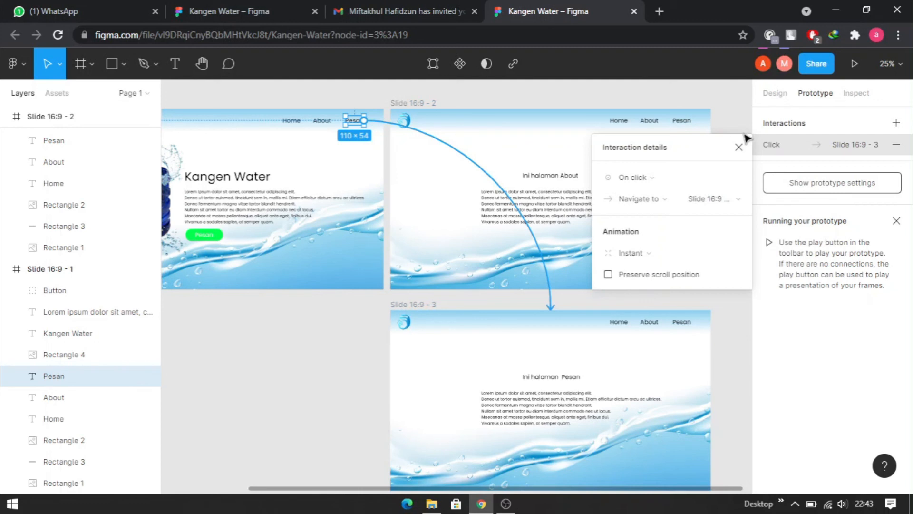
pyautogui.click(737, 147)
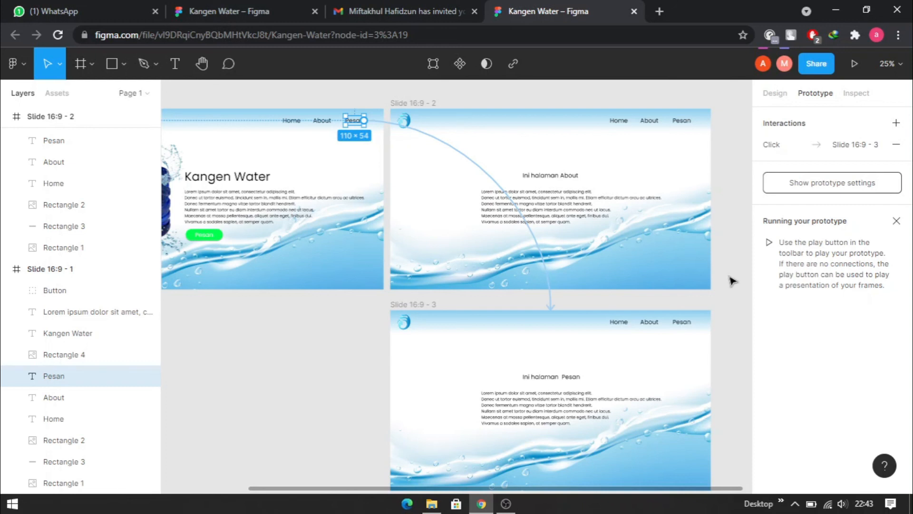
pyautogui.click(733, 120)
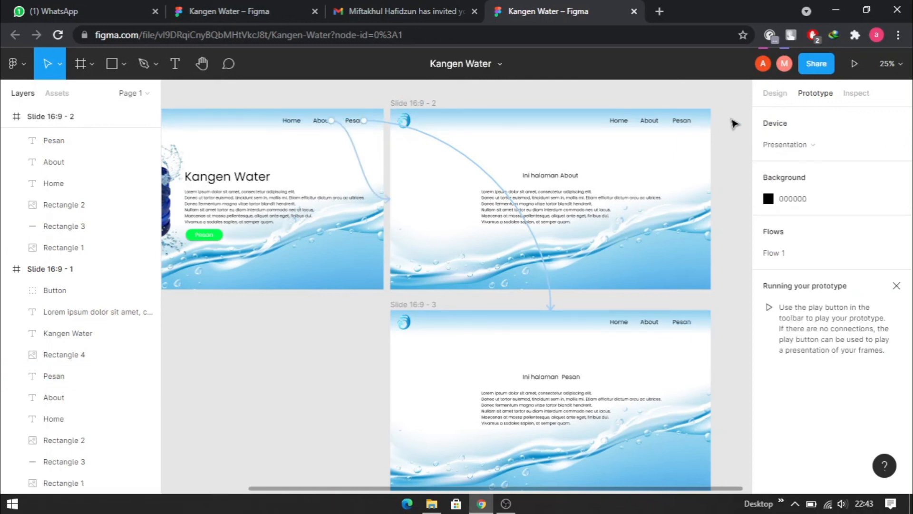
# Run the prototype presentation from the landing page and test the About link in its header.
pyautogui.click(852, 68)
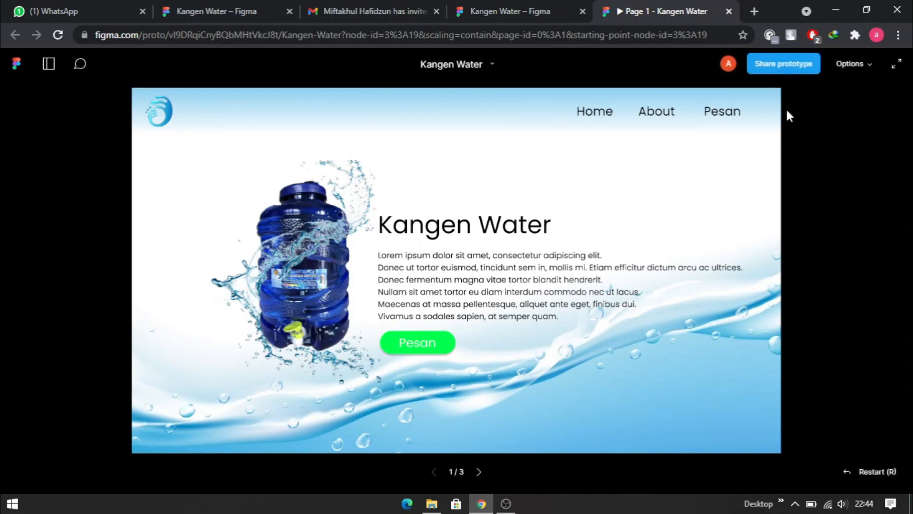
pyautogui.click(650, 122)
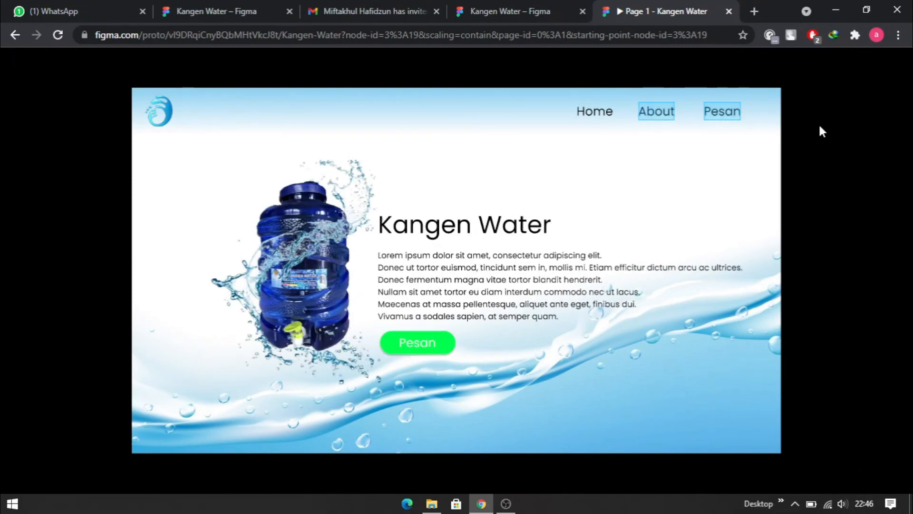
pyautogui.click(818, 122)
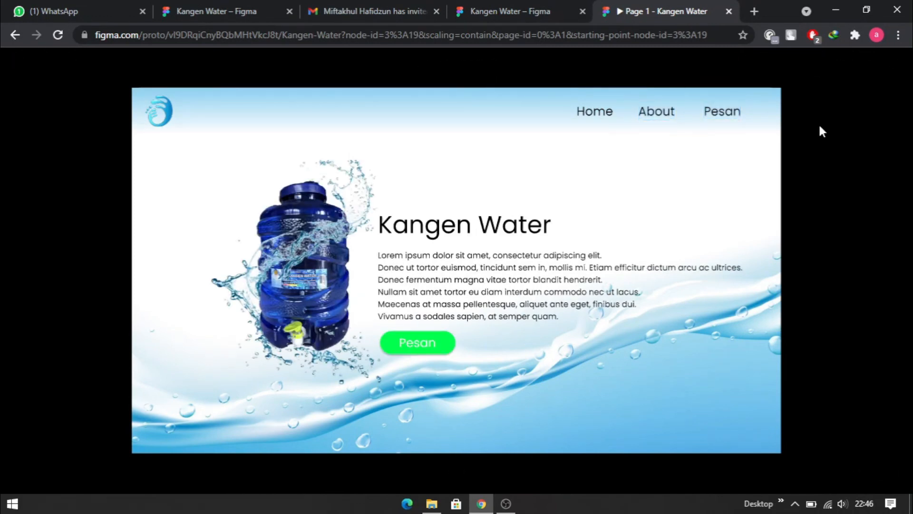